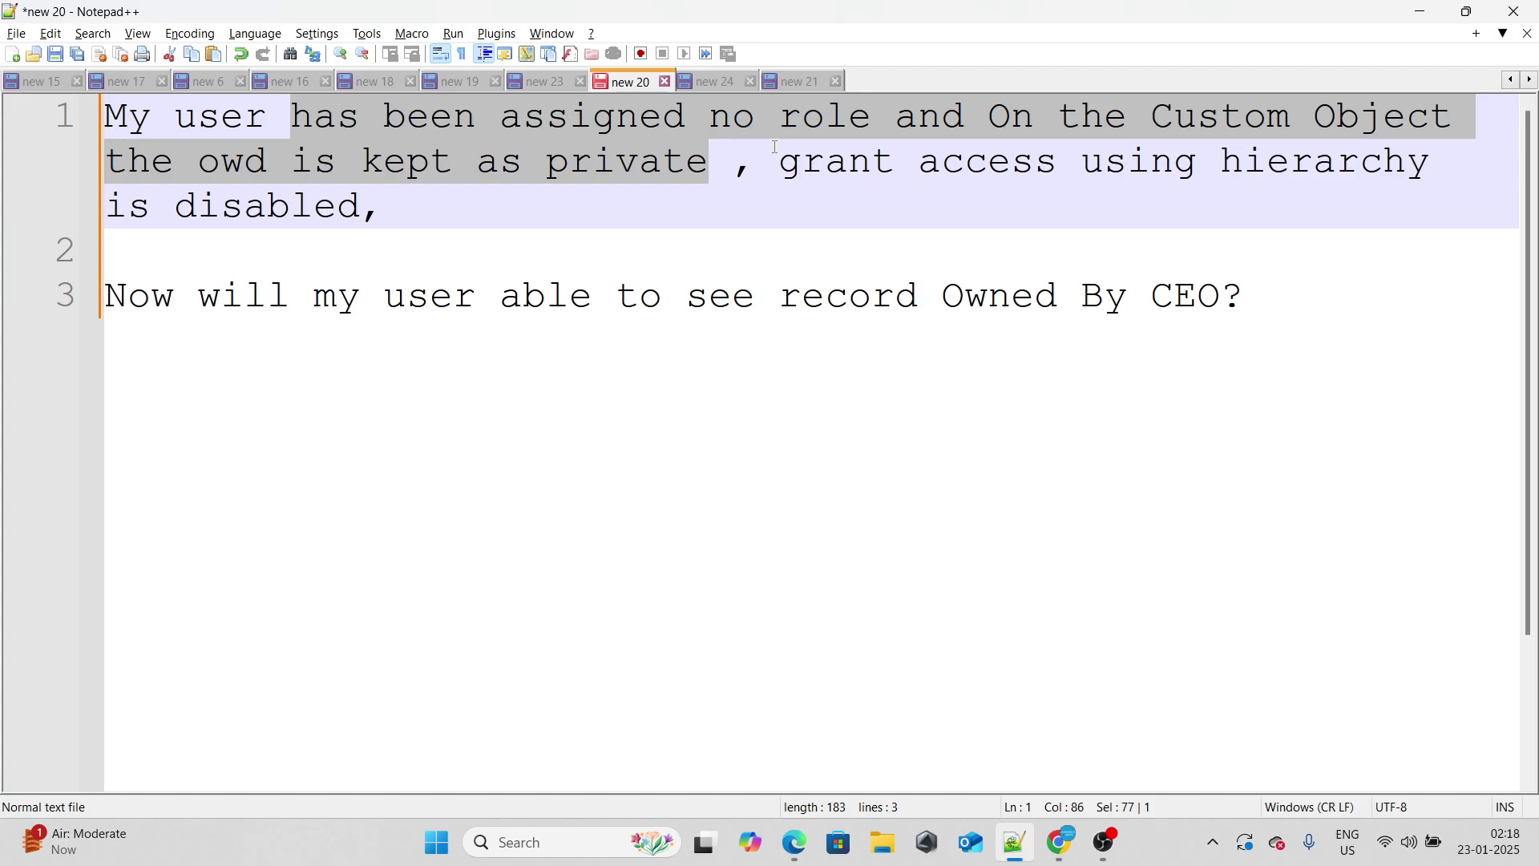
Step: Highlight the disabled hierarchy-access condition and the question about seeing a record owned by the CEO
drag(775, 147, 1103, 224)
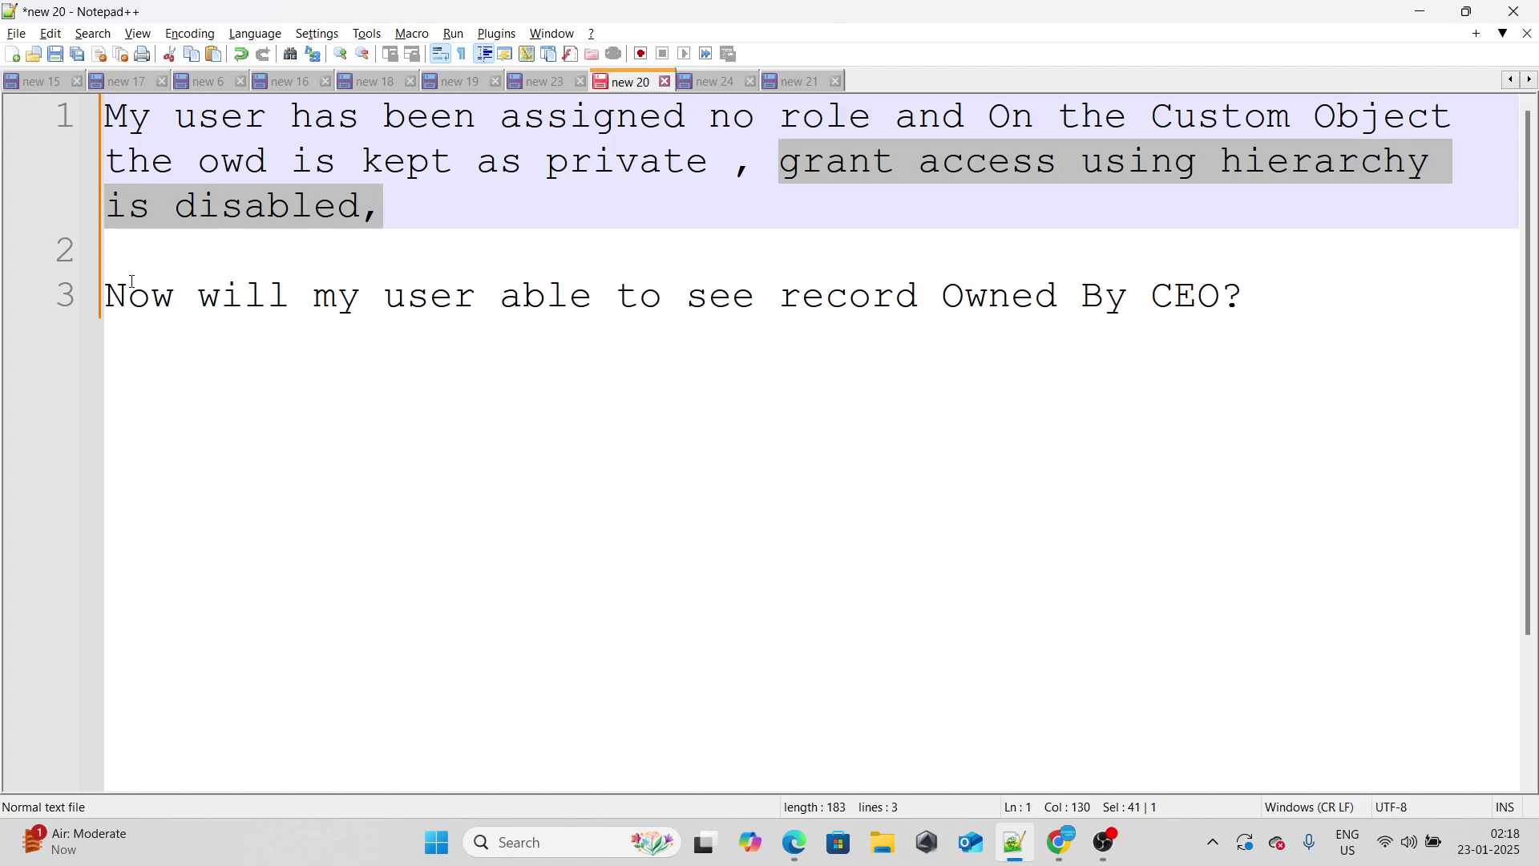
drag(151, 297, 1187, 322)
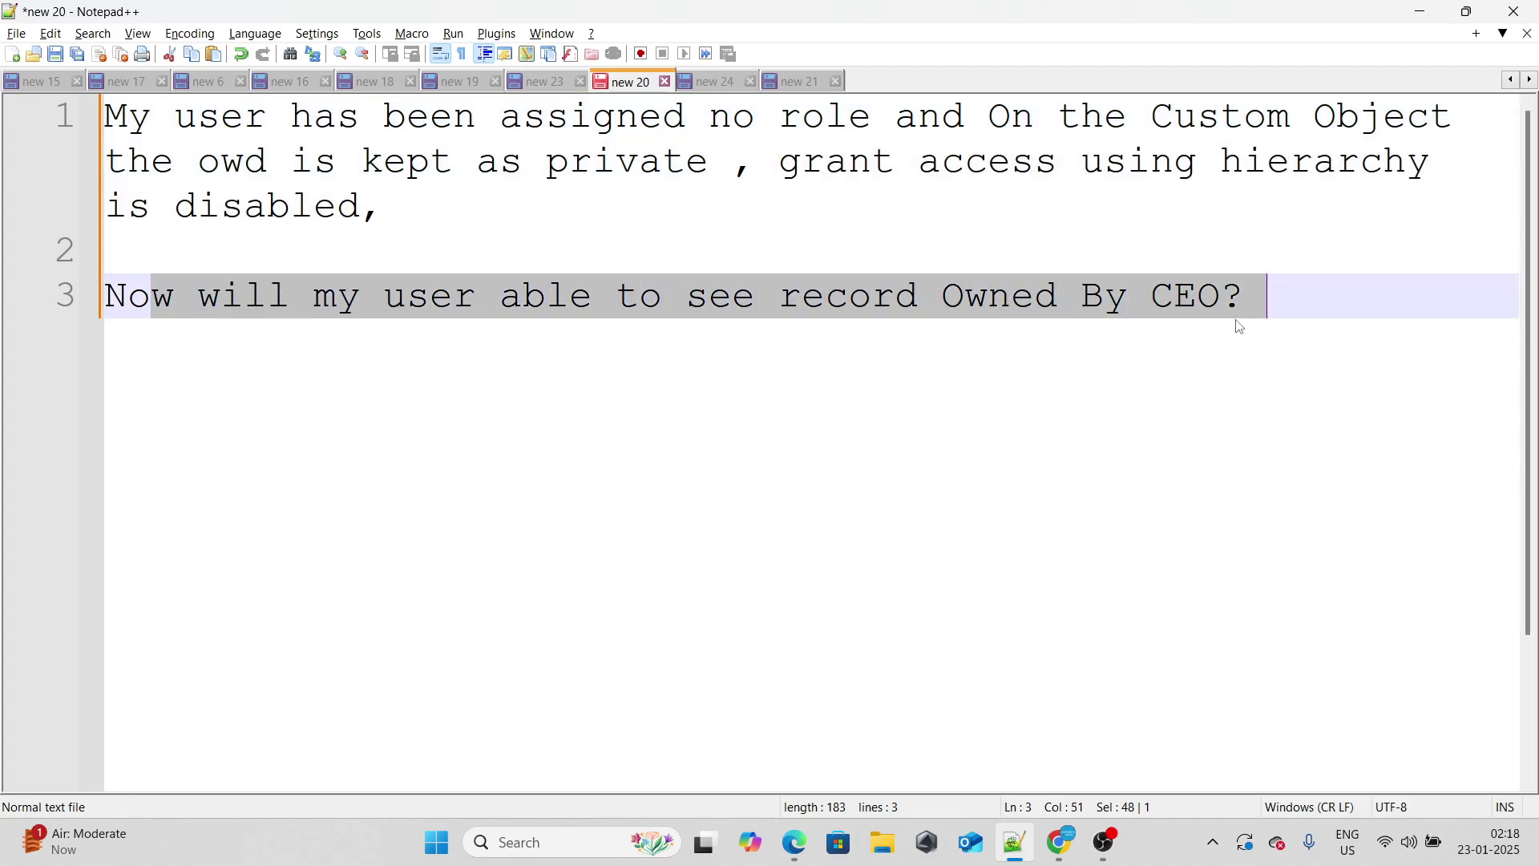
Step: Check which user is signed in to Salesforce in Chrome and which one in Edge
click(1059, 842)
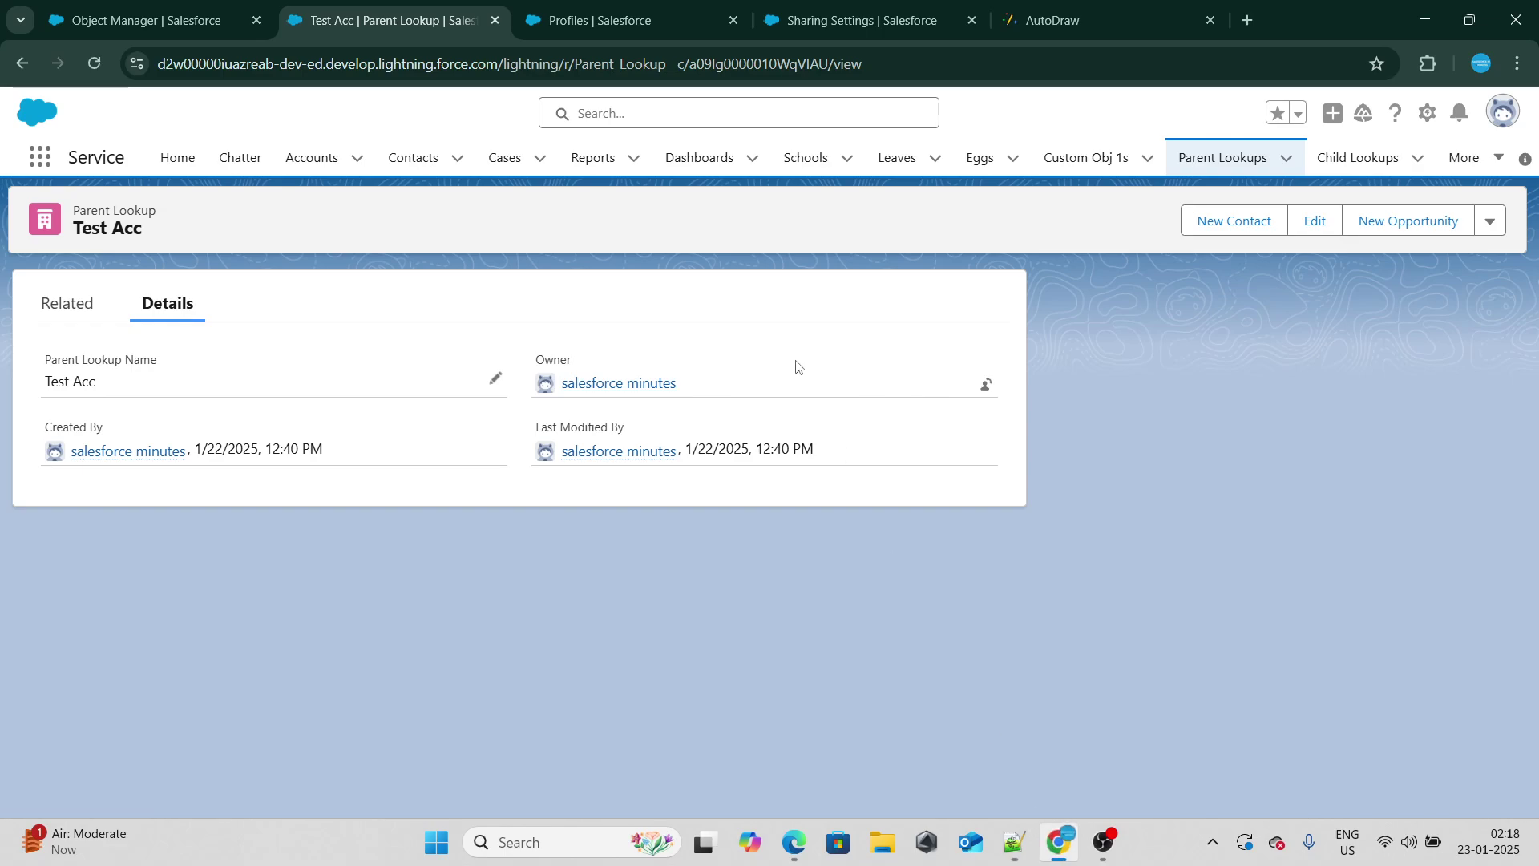
click(1502, 112)
click(1095, 490)
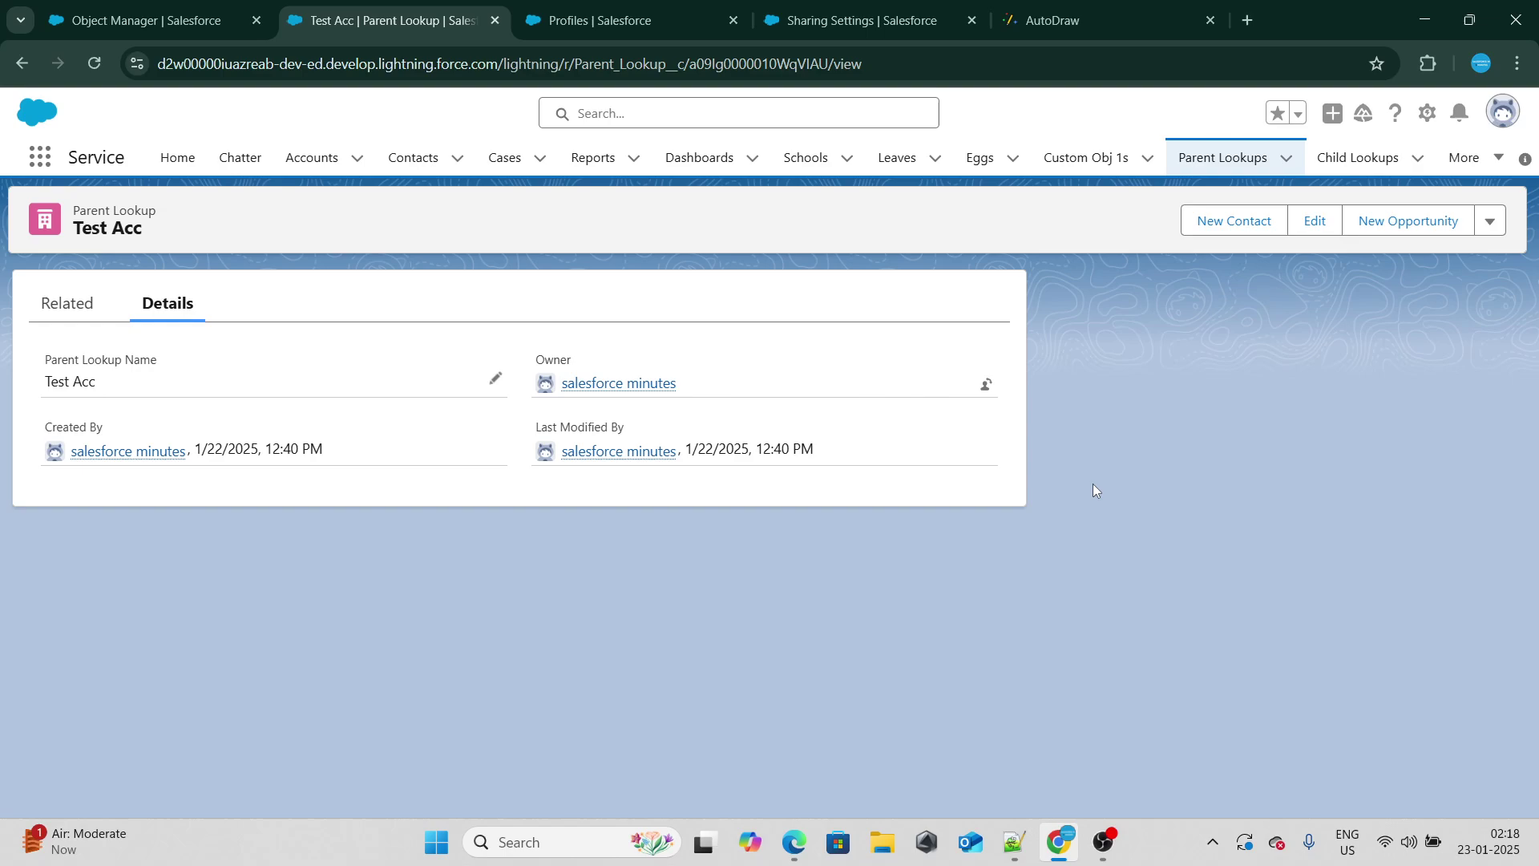
click(796, 843)
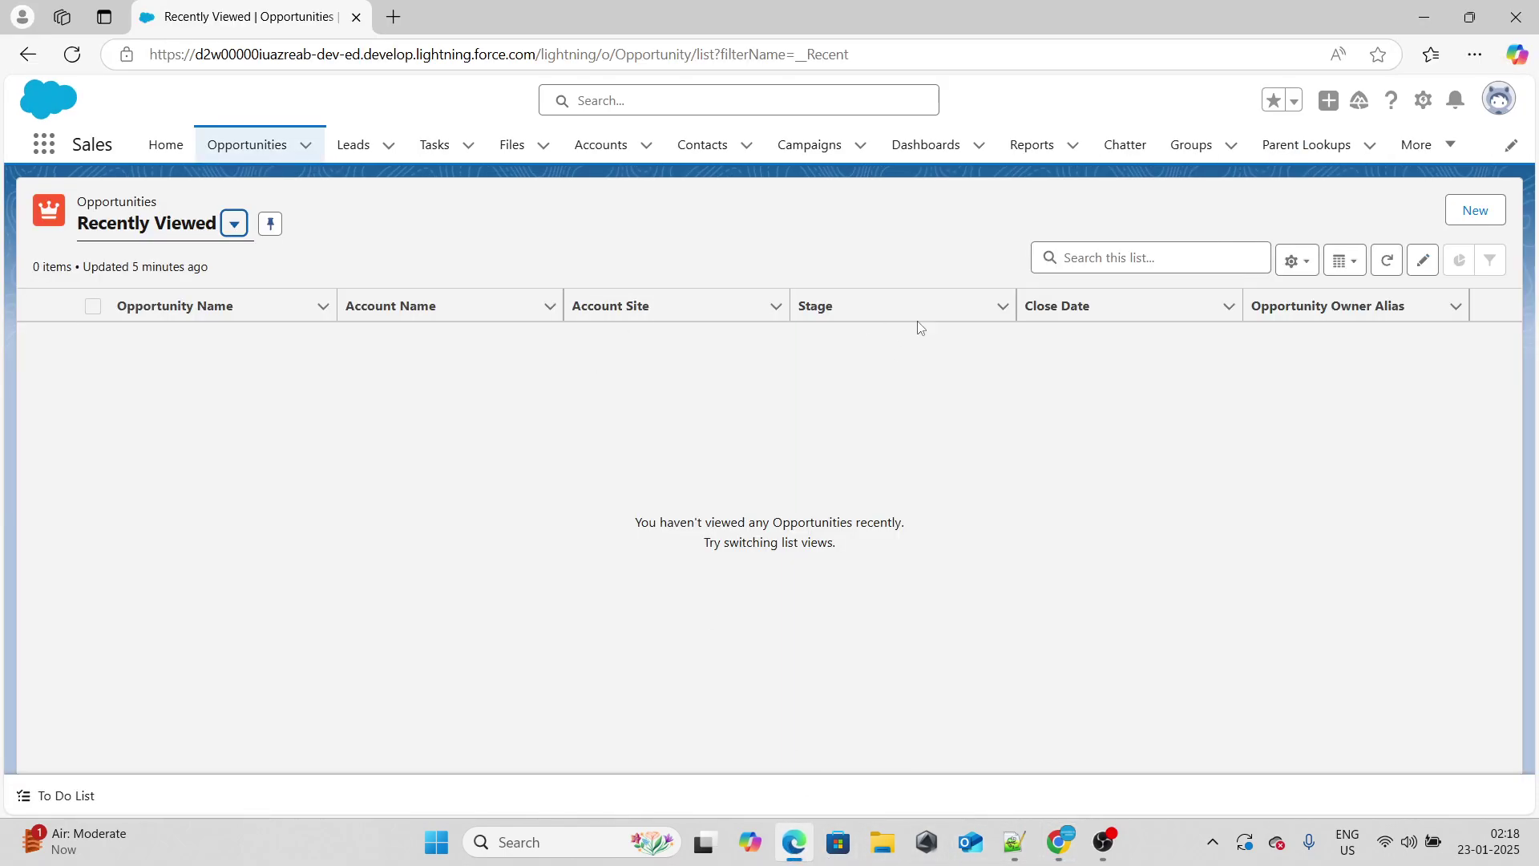
click(1511, 100)
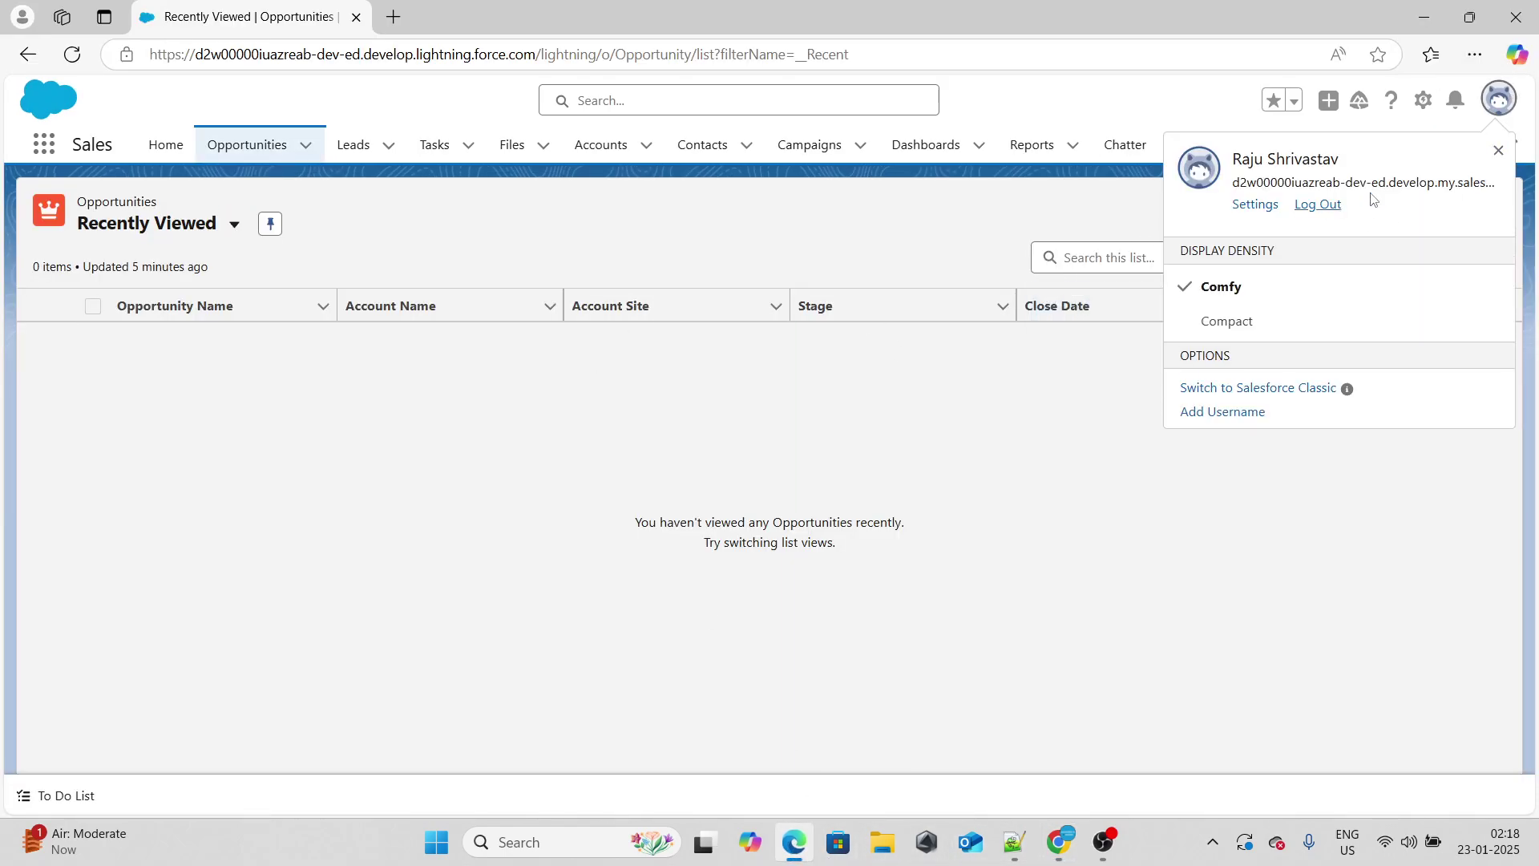
click(914, 217)
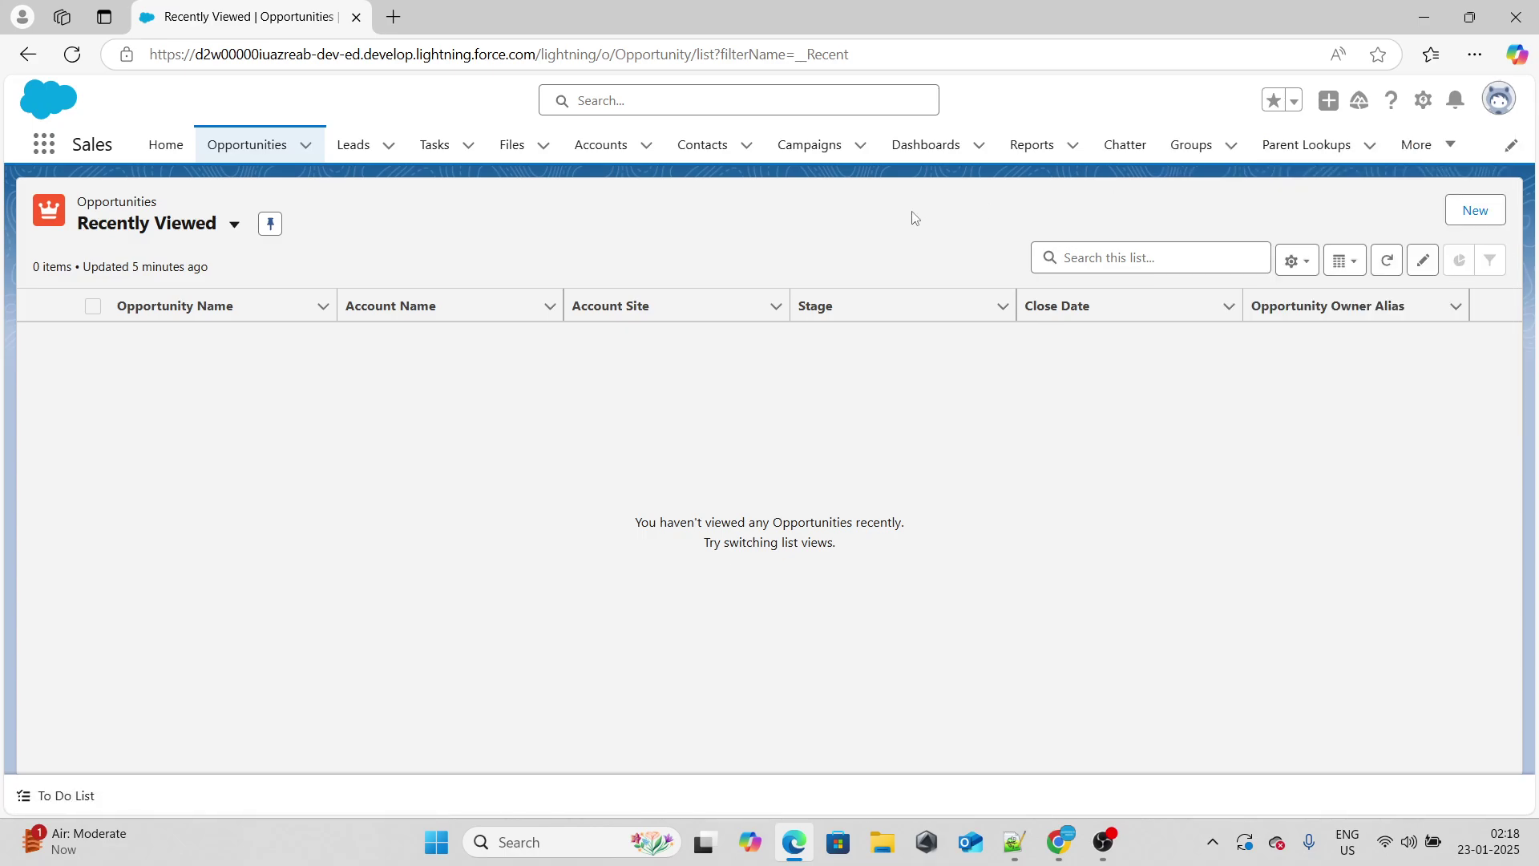
Step: Switch to Chrome and examine the Parent Lookup object's default internal access in Sharing Settings
click(1059, 841)
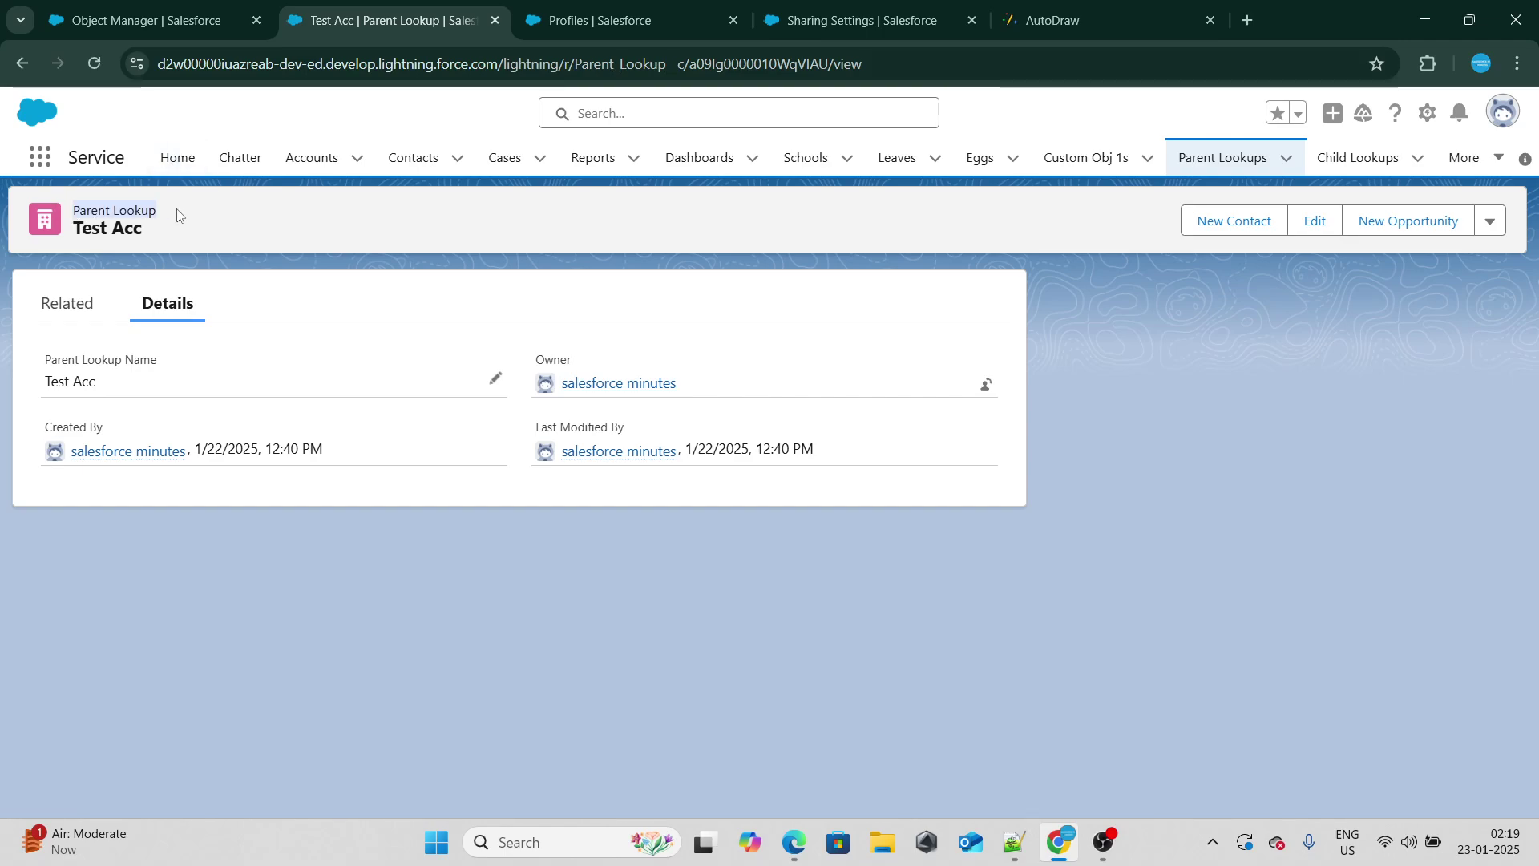
click(626, 22)
click(865, 8)
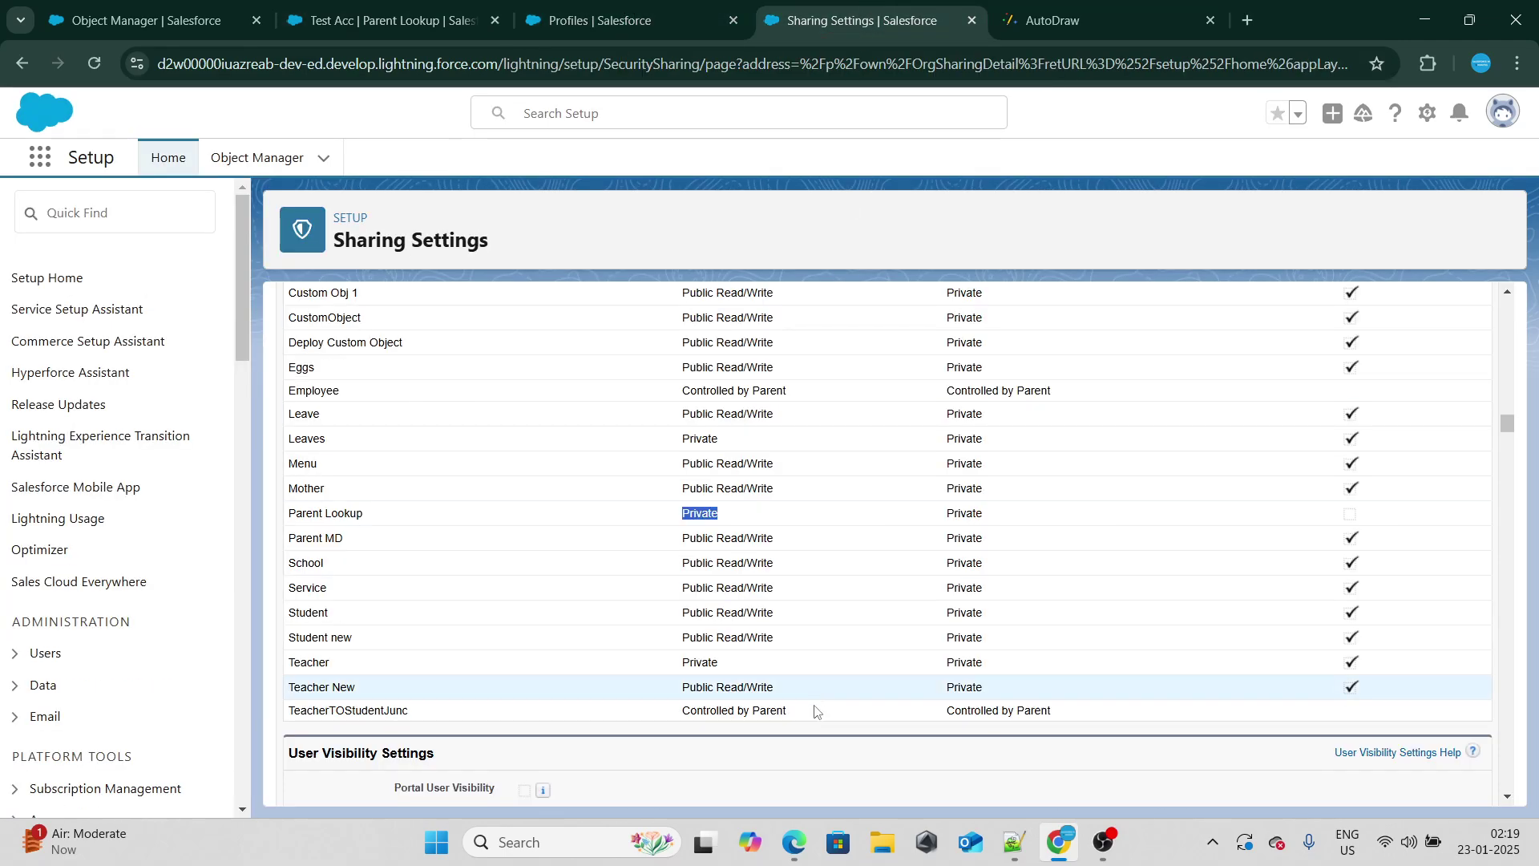
drag(296, 515, 711, 516)
double_click(716, 515)
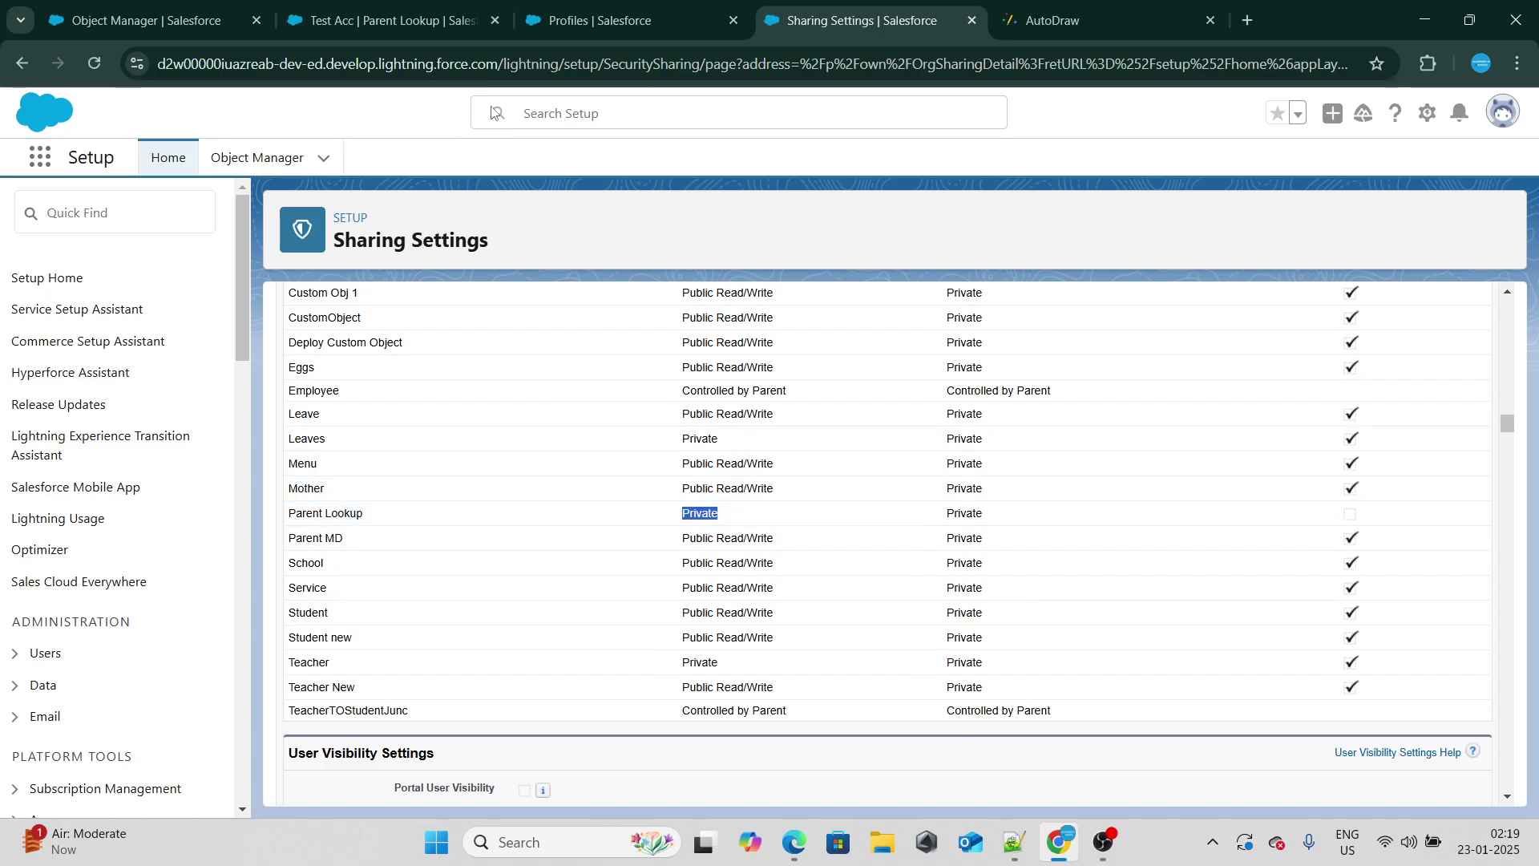
Step: Check the owner of the Test Acc Parent Lookup record and copy the record's URL
click(427, 17)
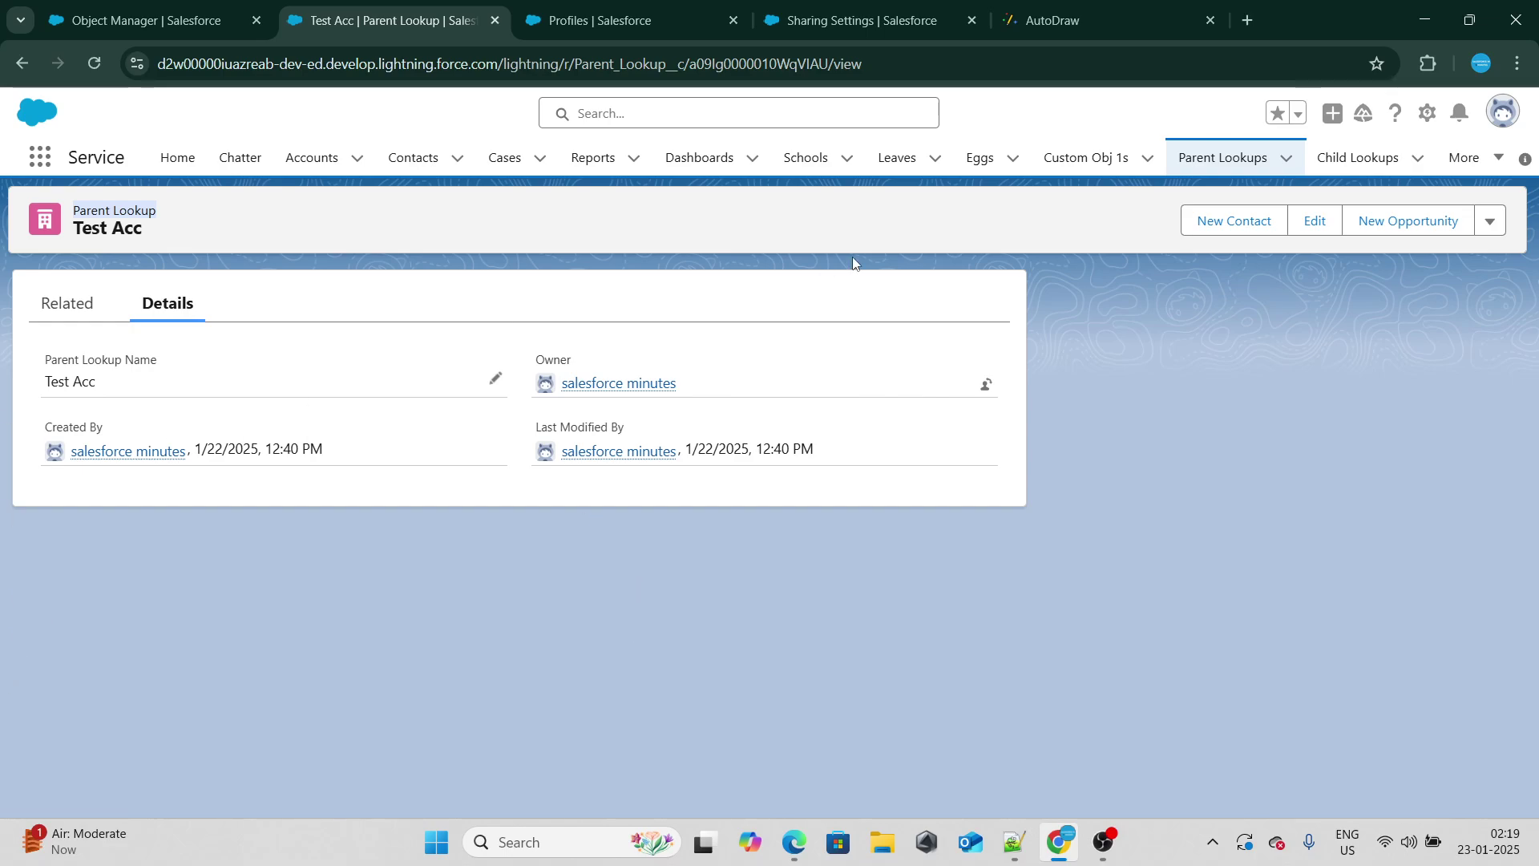
click(474, 300)
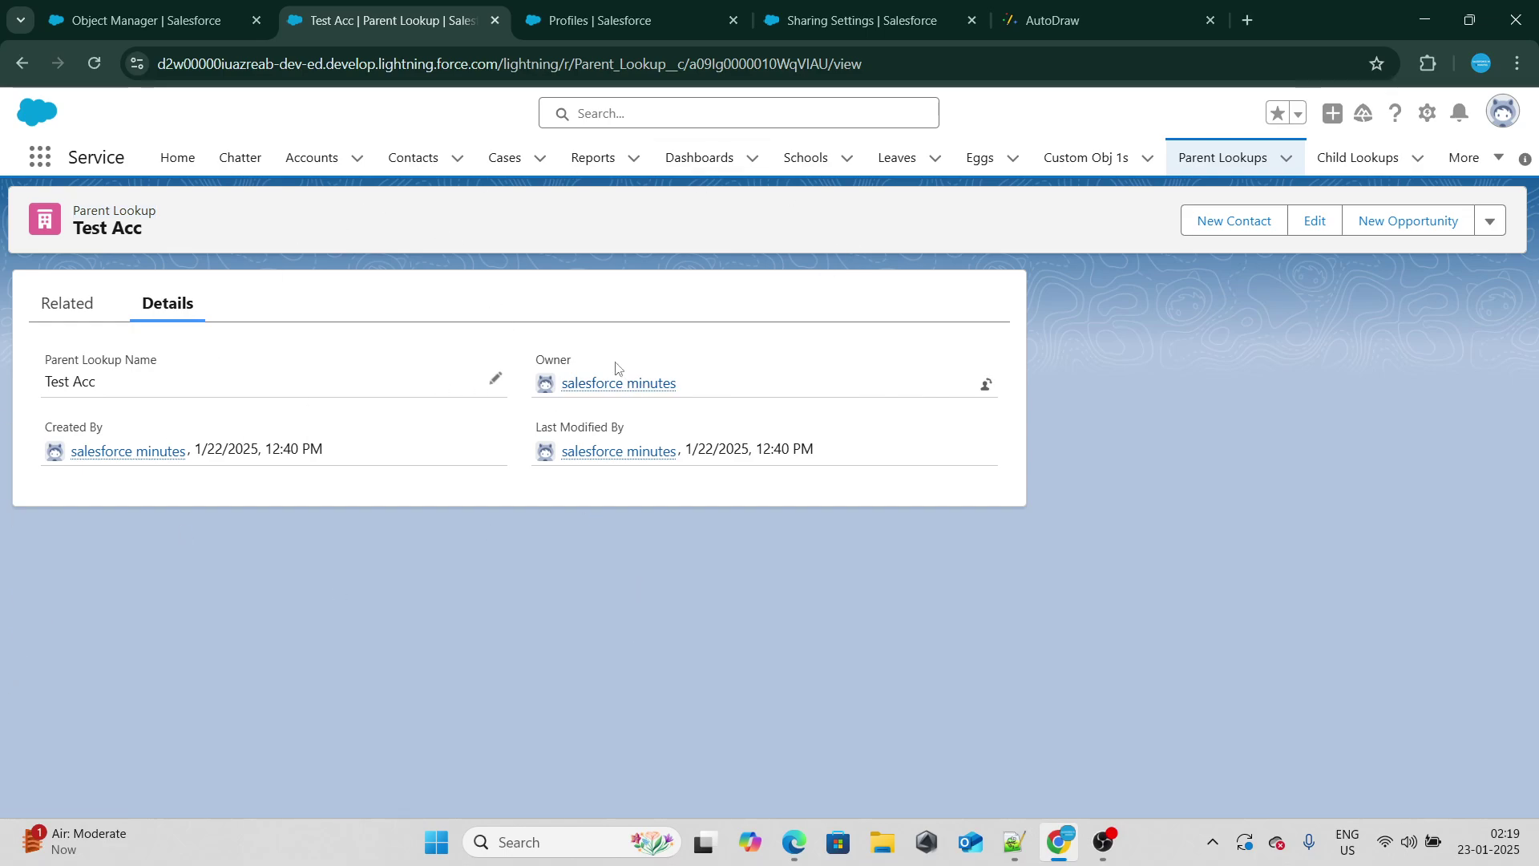
mouse_move(628, 392)
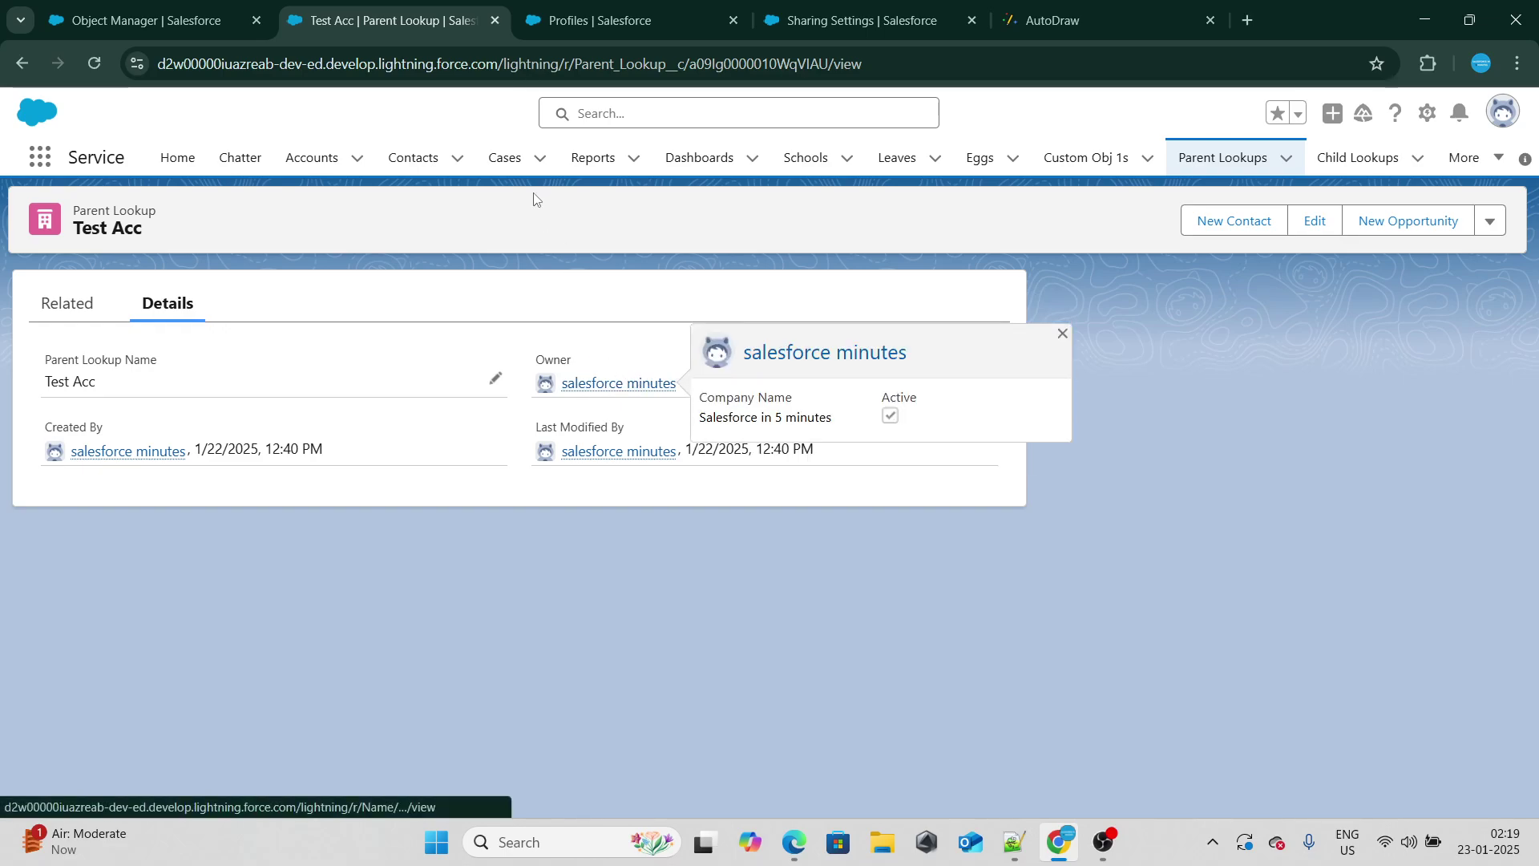
click(584, 68)
key(ctrl+c)
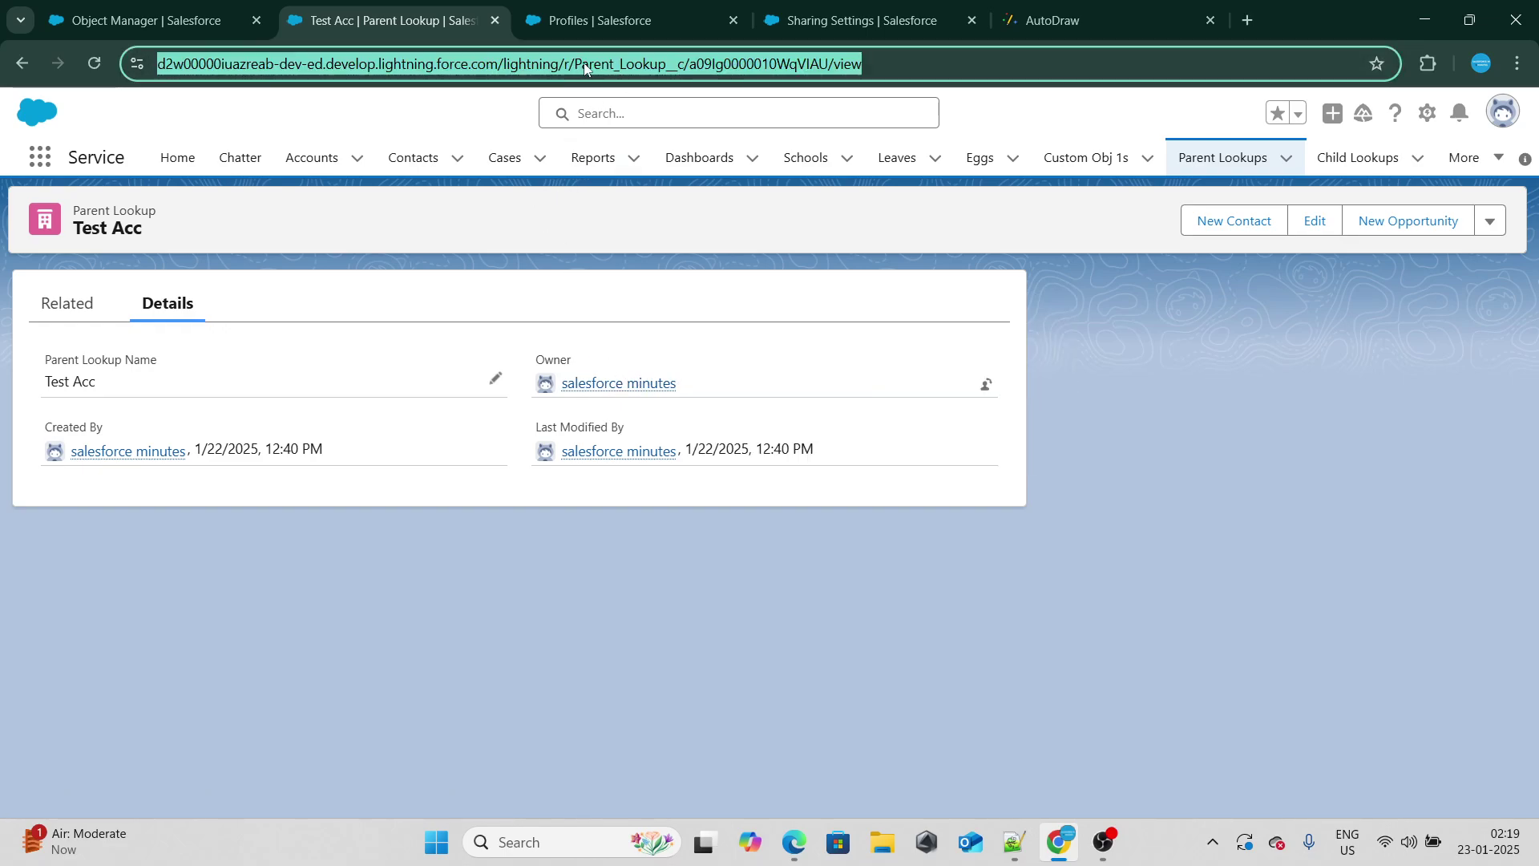
Step: Switch to Edge and open the copied Test Acc record URL in the other user's session
click(802, 840)
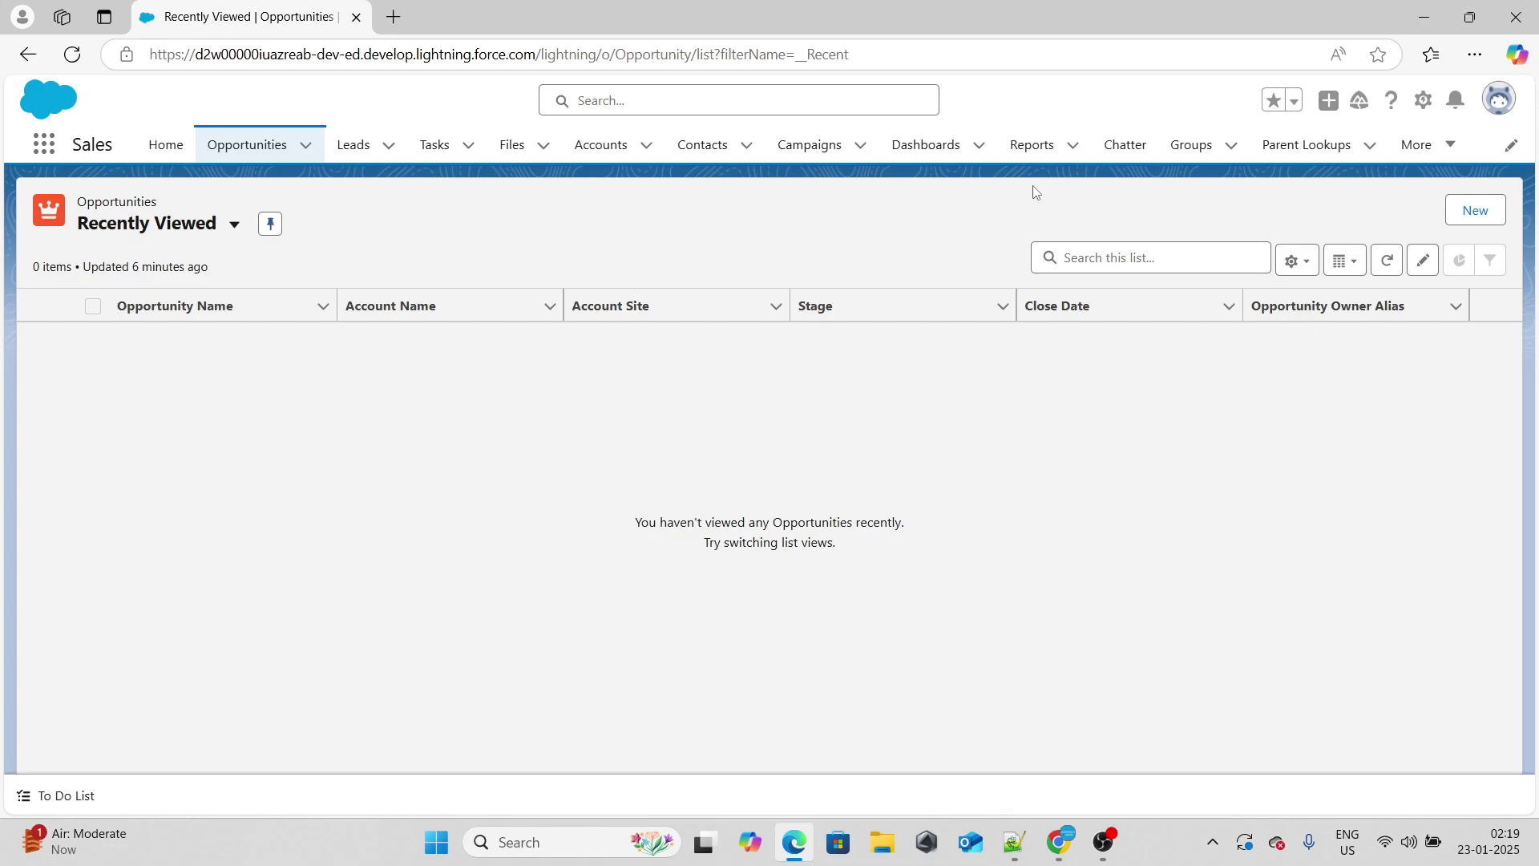
click(774, 57)
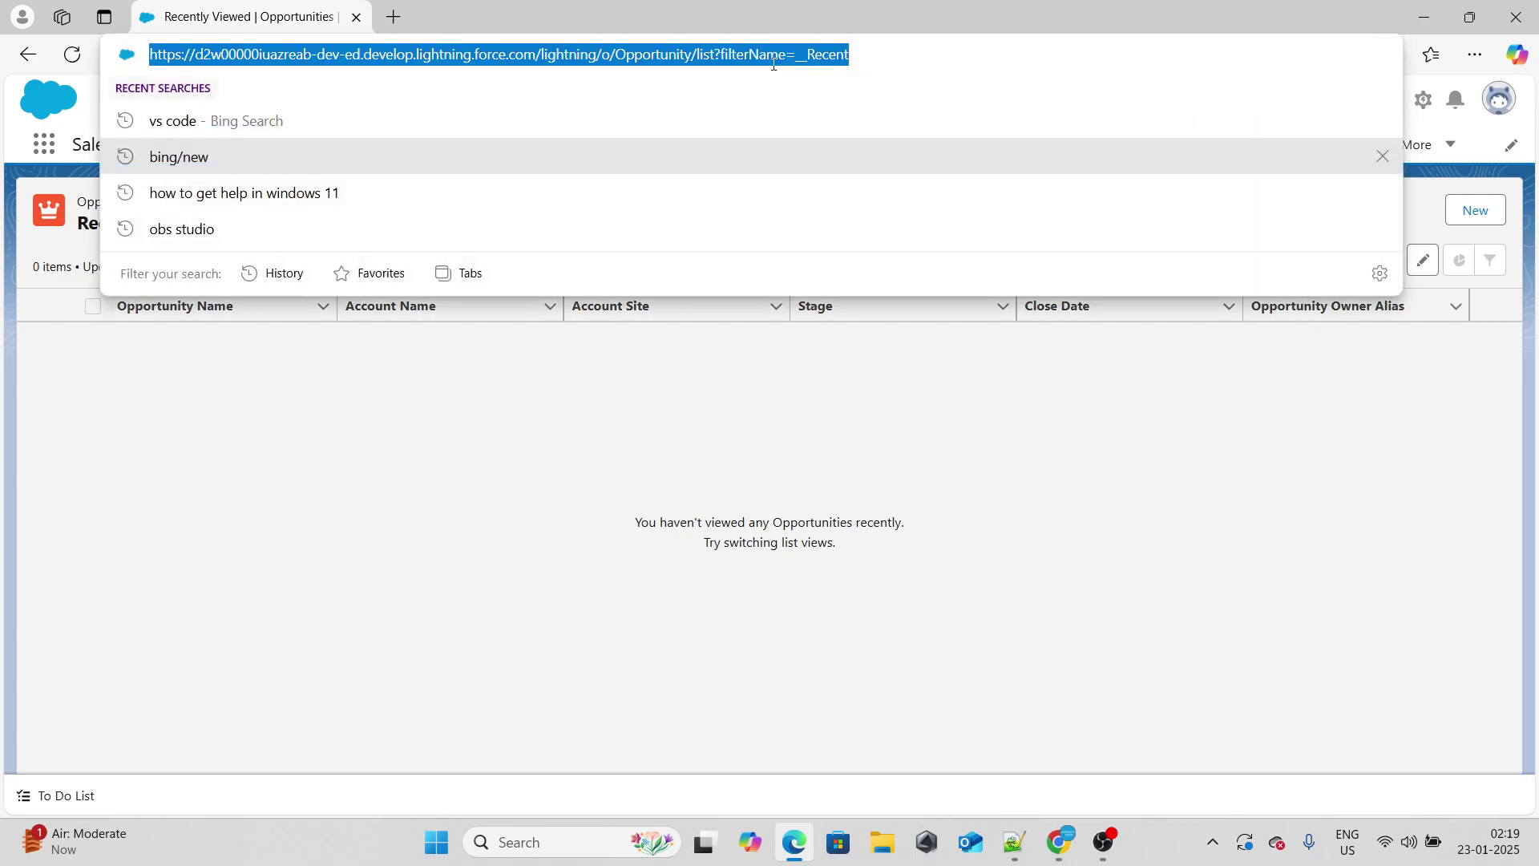
key(ctrl+v)
key(Return)
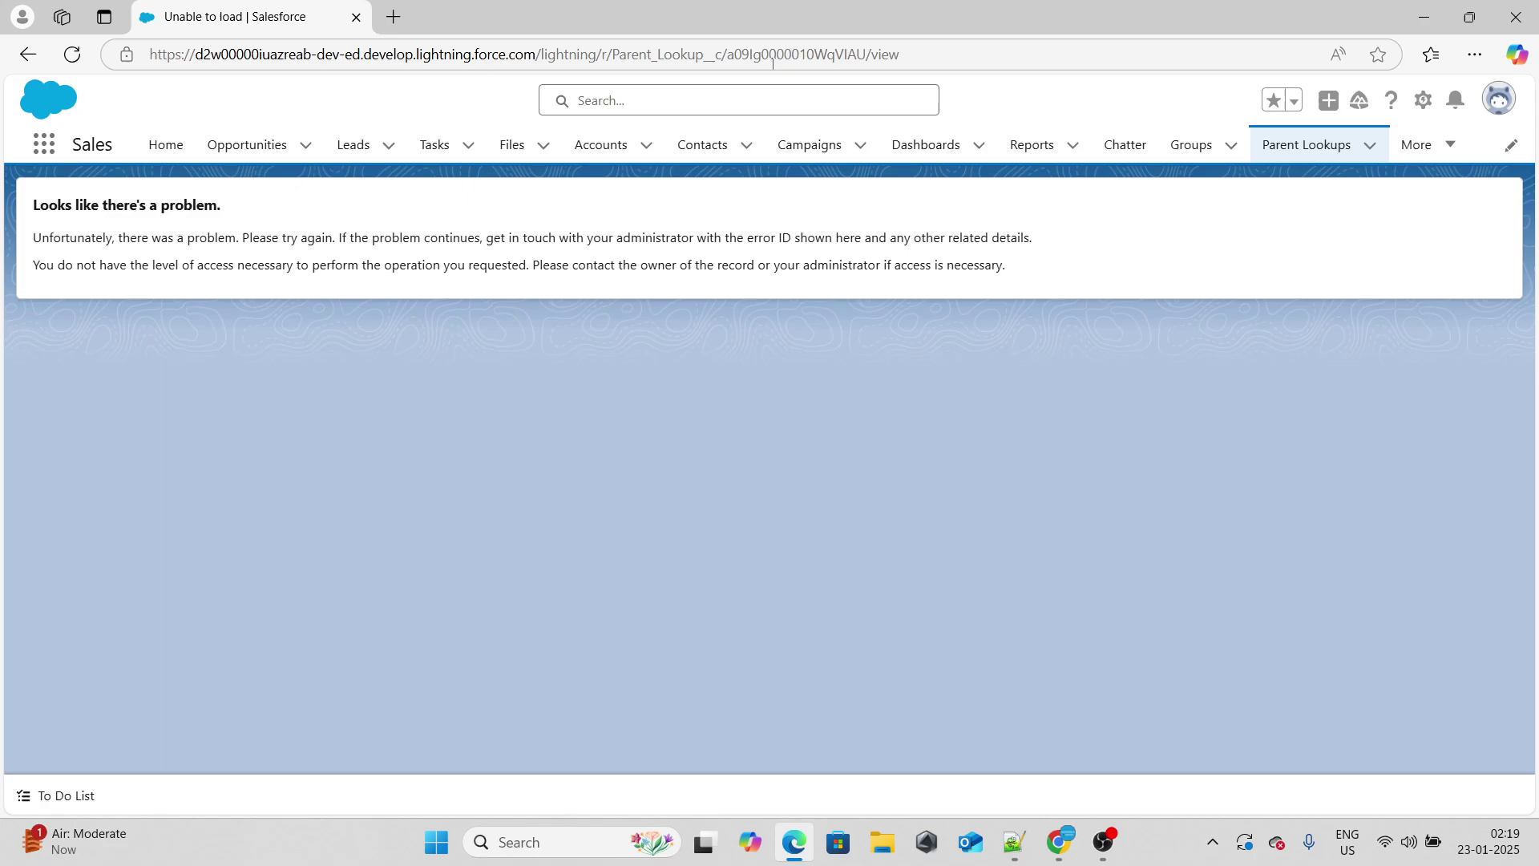
Step: Switch to Notepad++ and read the Account record visibility question in the new 24 note
click(1014, 841)
click(716, 82)
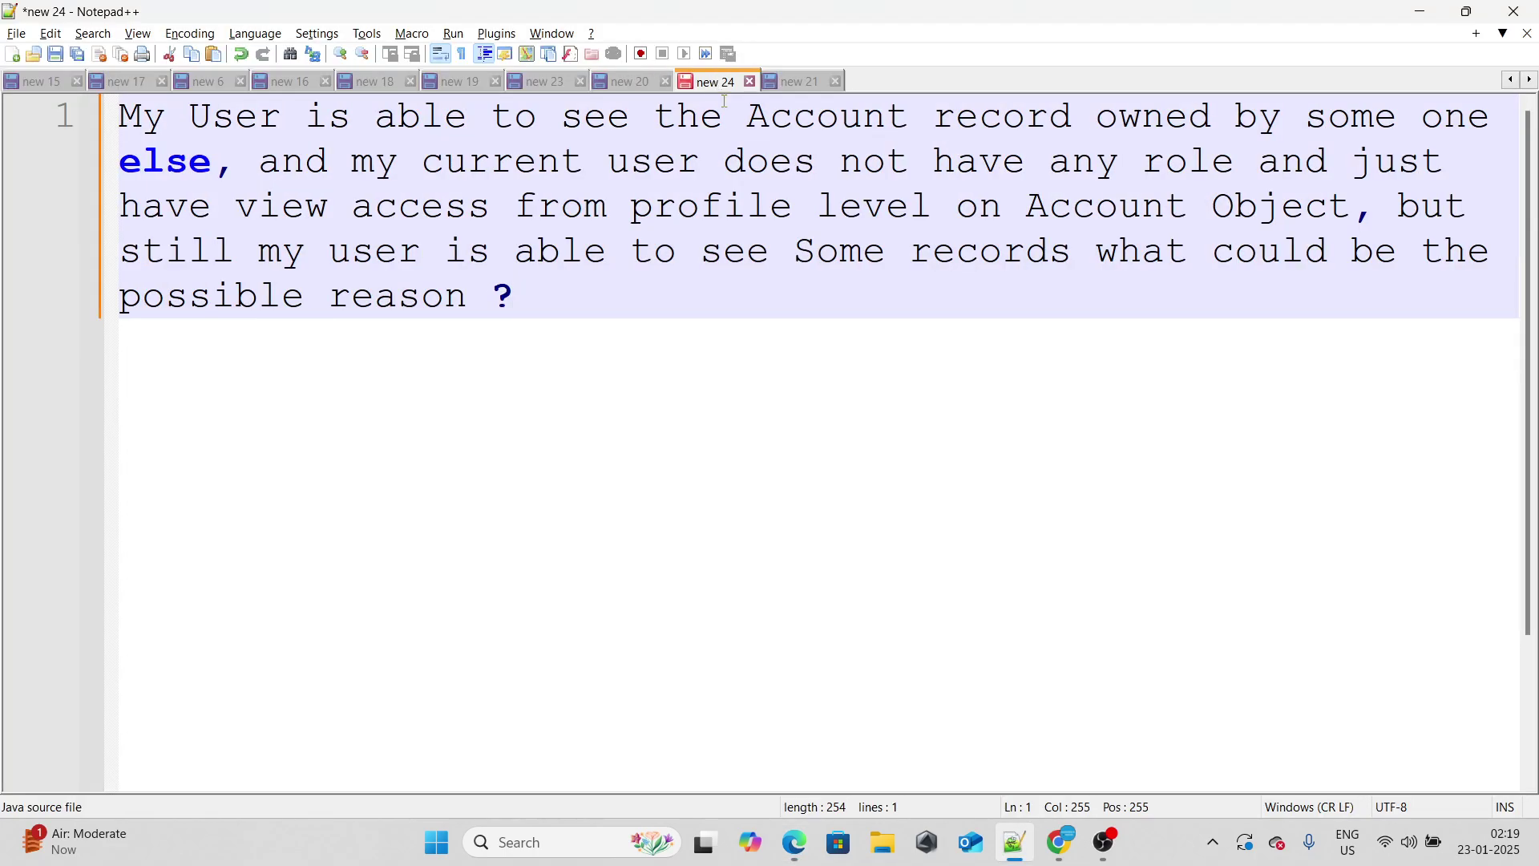
click(749, 230)
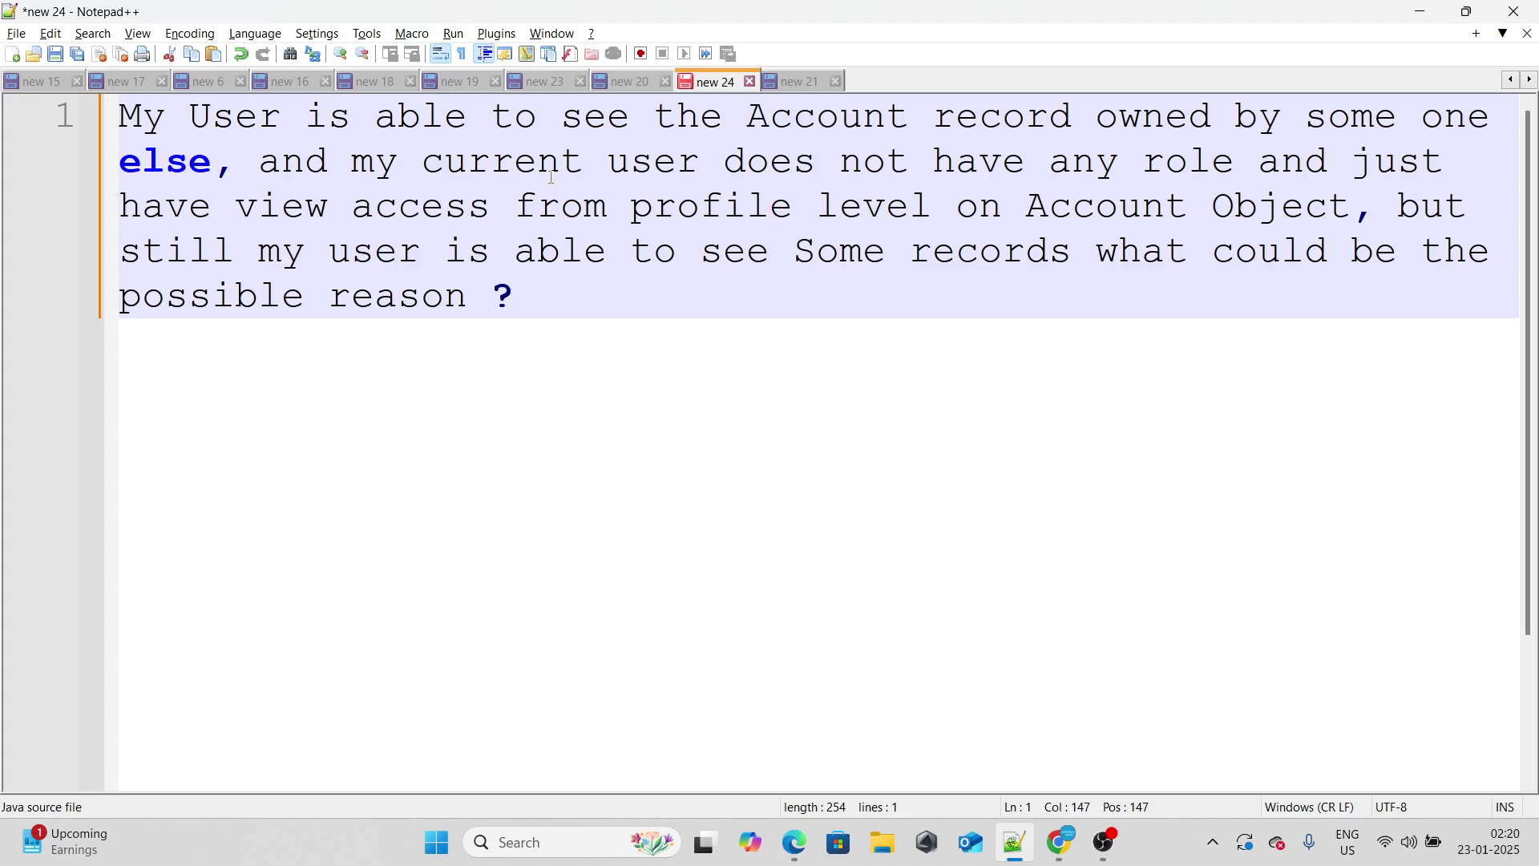
Step: Switch to AutoDraw in Chrome and sketch a circle with a J-shaped mark above it at the canvas's left side
click(1062, 842)
click(1048, 8)
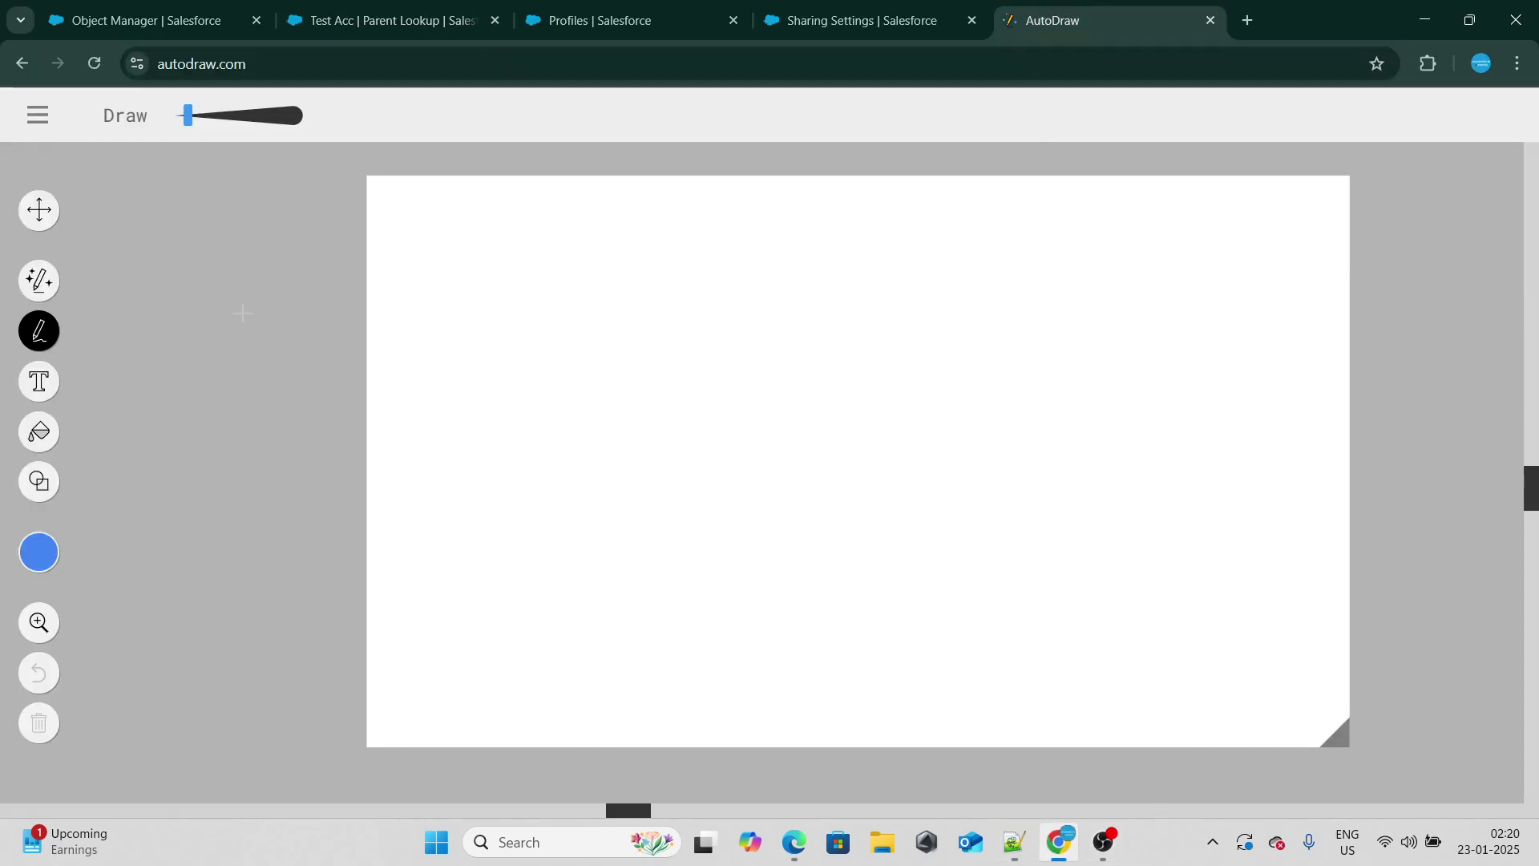
mouse_move(487, 359)
mouse_down()
mouse_move(471, 409)
mouse_move(490, 362)
mouse_move(443, 305)
mouse_up()
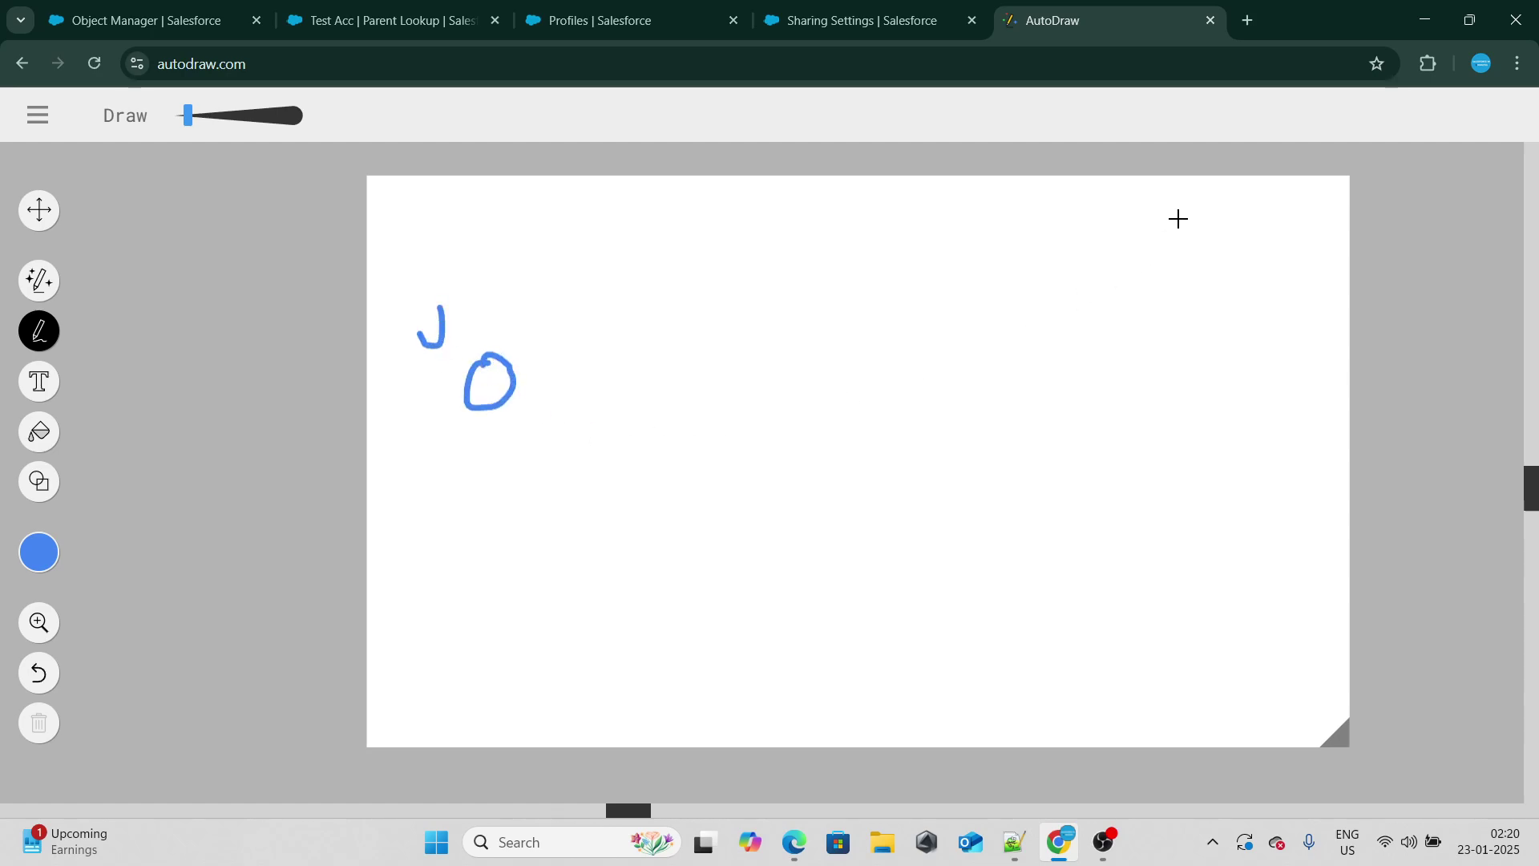
mouse_move(1177, 218)
mouse_down()
mouse_move(1183, 233)
mouse_move(1175, 213)
mouse_up()
drag(1147, 313, 1244, 313)
drag(1164, 403, 1246, 425)
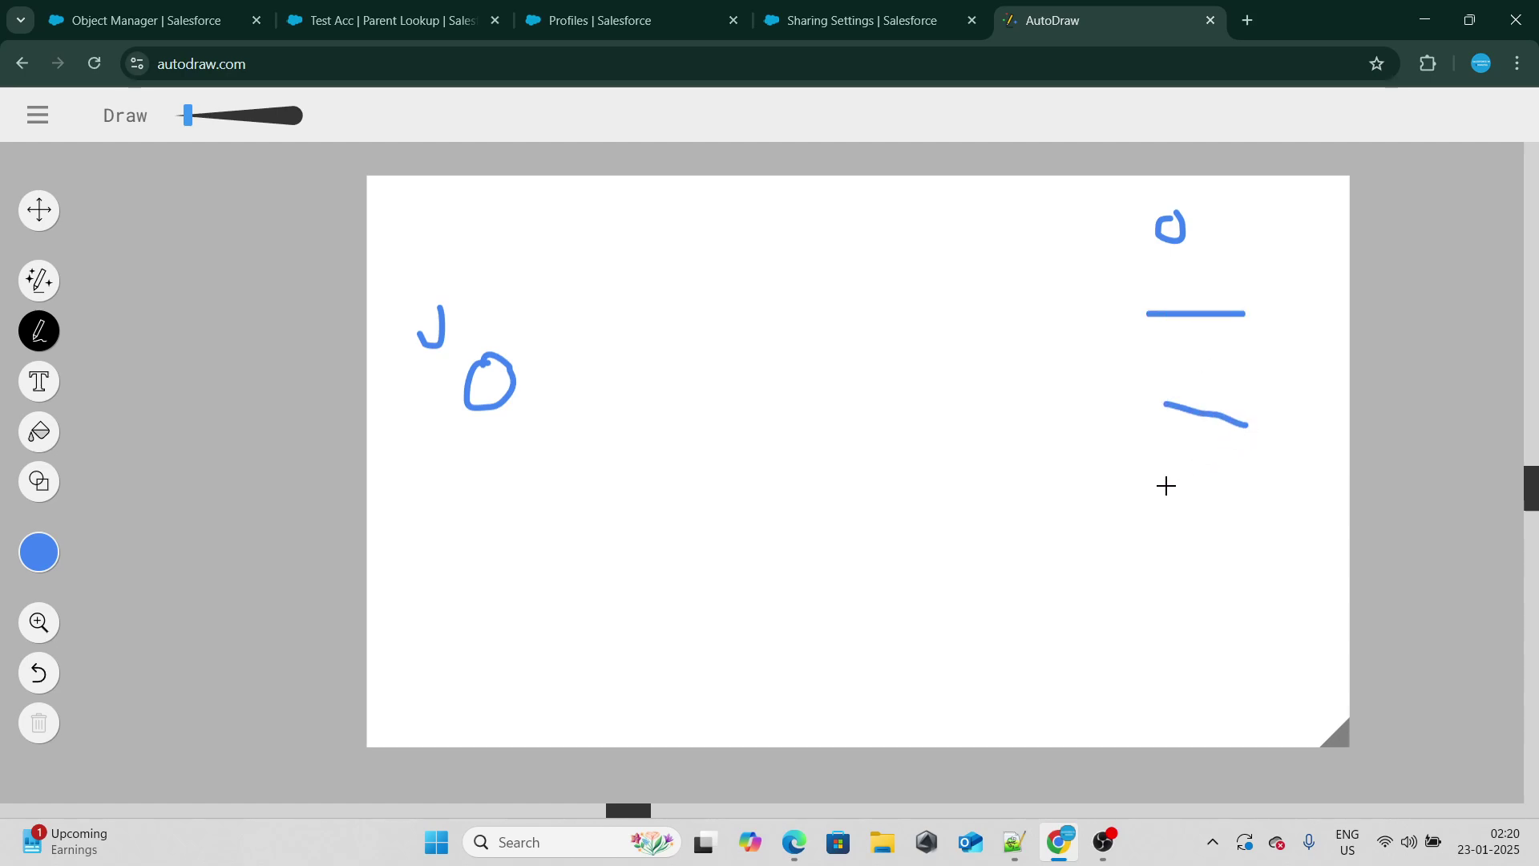
drag(1166, 494, 1280, 533)
drag(1210, 610, 1260, 614)
key(ctrl+z)
key(ctrl+z)
key(ctrl+z)
key(ctrl+z)
key(ctrl+z)
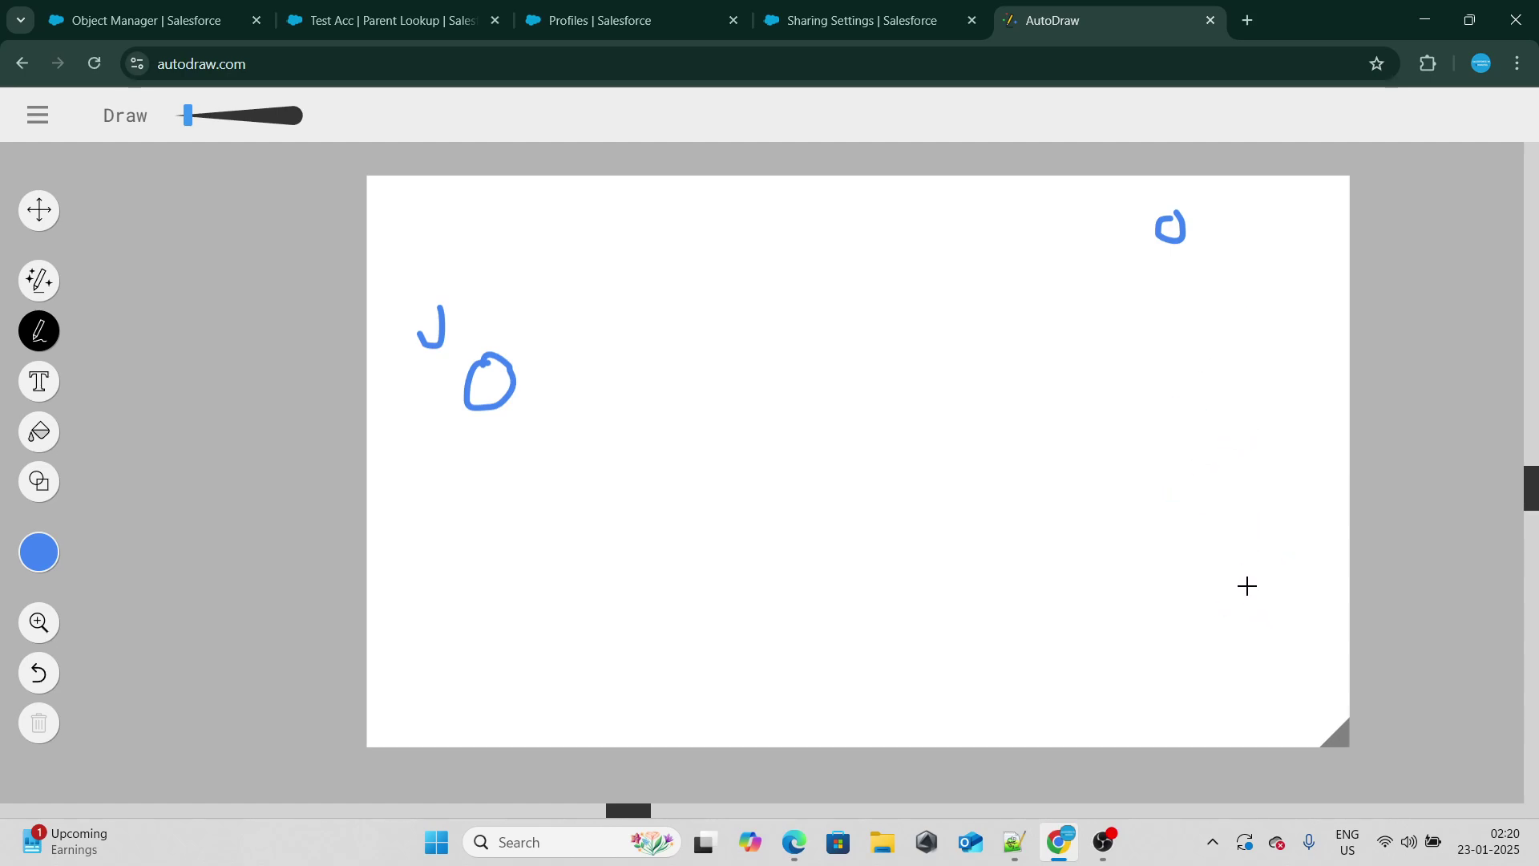
Step: Draw five short lines stacked down the right side of the canvas to represent records
drag(1150, 272, 1233, 272)
drag(1166, 351, 1238, 360)
drag(1163, 432, 1319, 491)
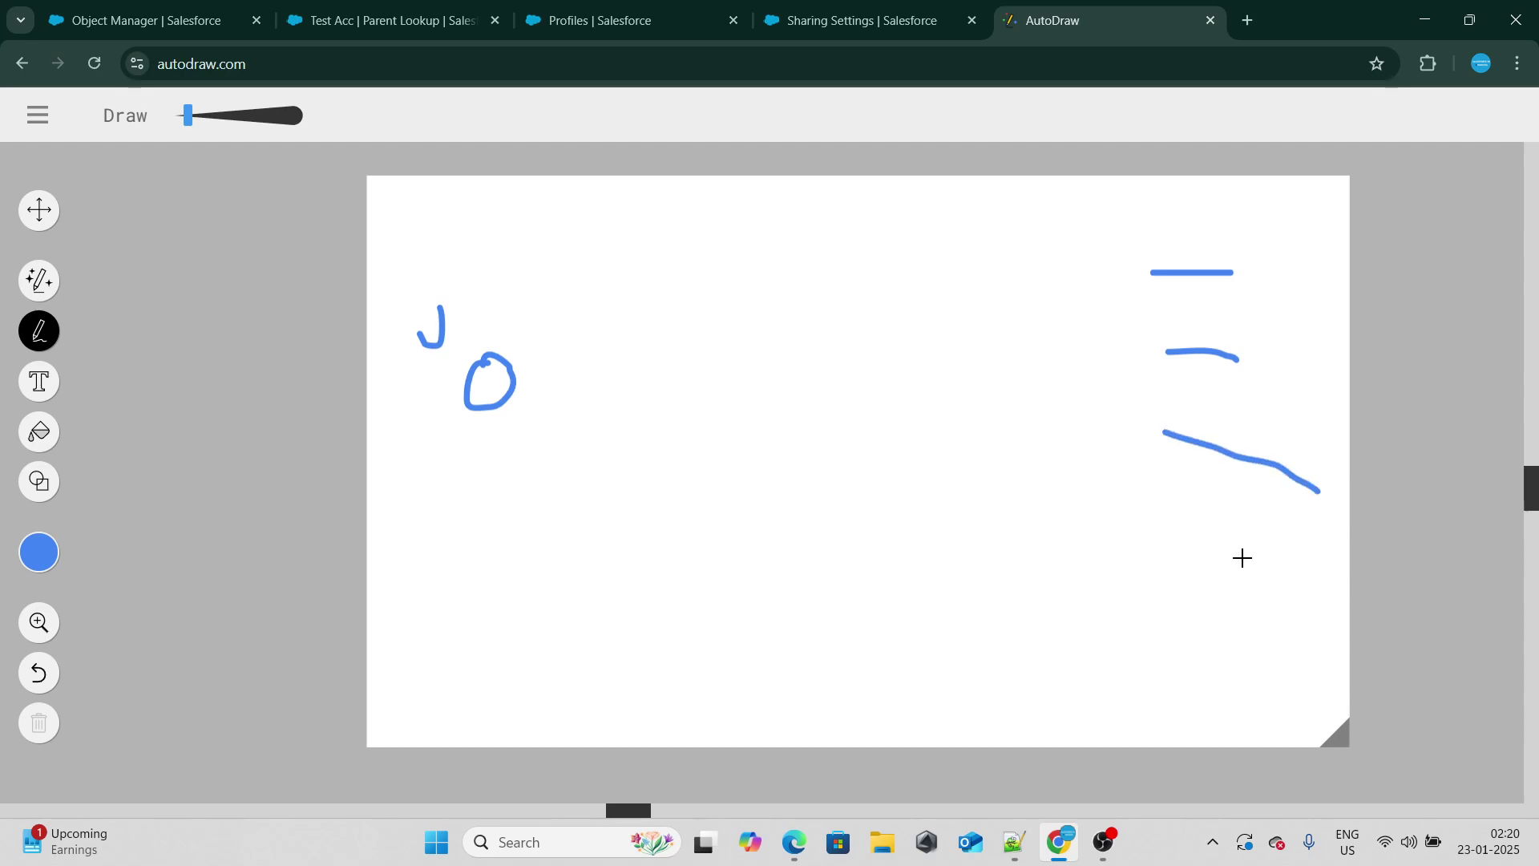
drag(1237, 559, 1288, 570)
drag(1132, 654, 1212, 671)
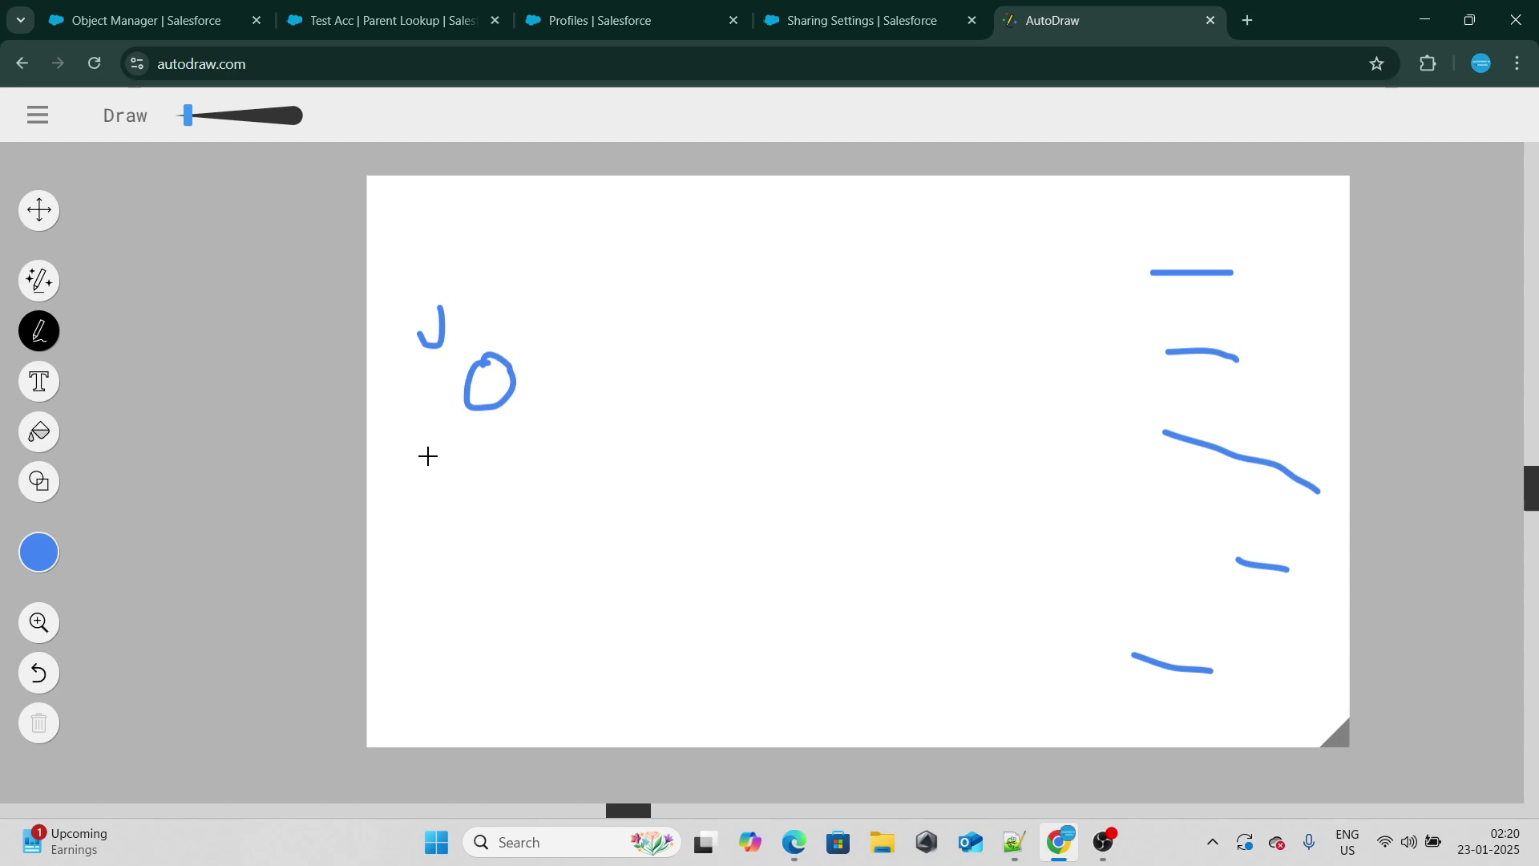
Step: Draw a plus mark beneath the circle and four arrows from the circle toward the record lines
mouse_move(431, 454)
mouse_down()
mouse_move(499, 474)
mouse_move(457, 499)
mouse_up()
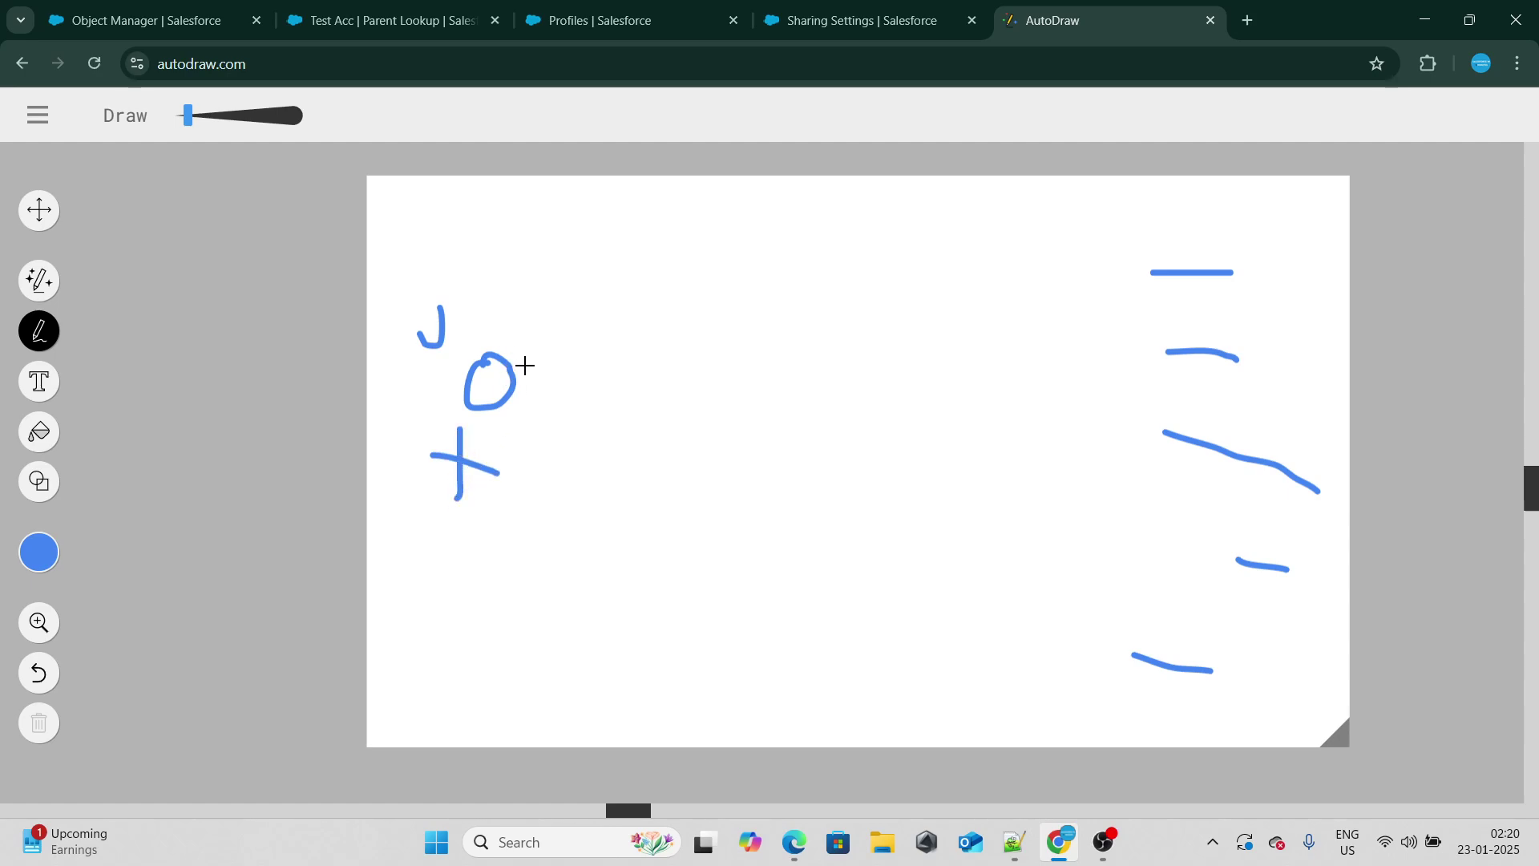
mouse_move(521, 364)
mouse_down()
mouse_move(1070, 295)
mouse_move(1041, 323)
mouse_up()
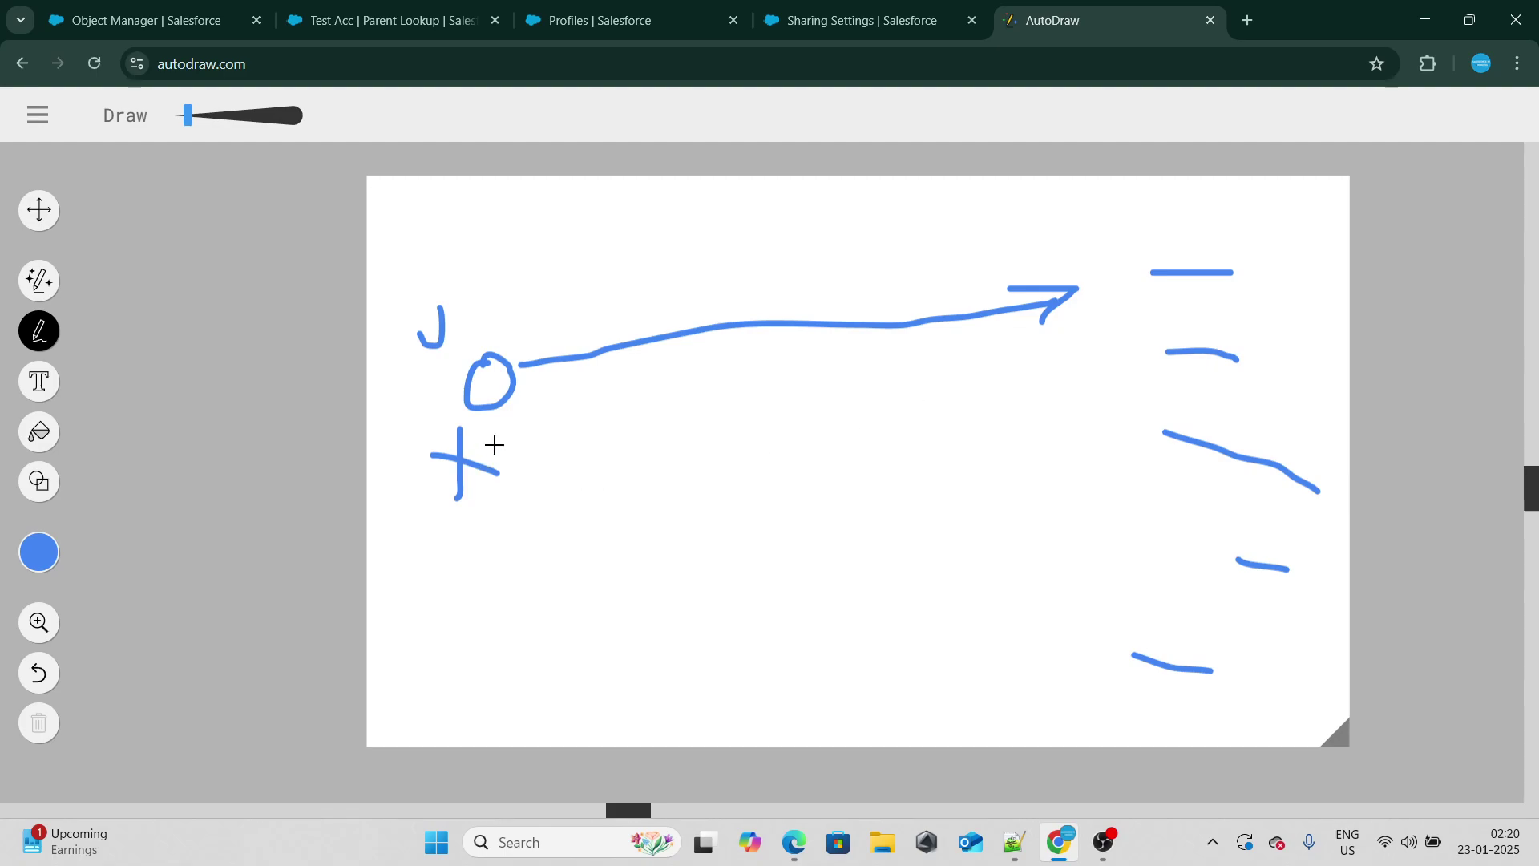
mouse_move(533, 392)
mouse_down()
mouse_move(1168, 358)
mouse_move(1182, 378)
mouse_move(1101, 431)
mouse_up()
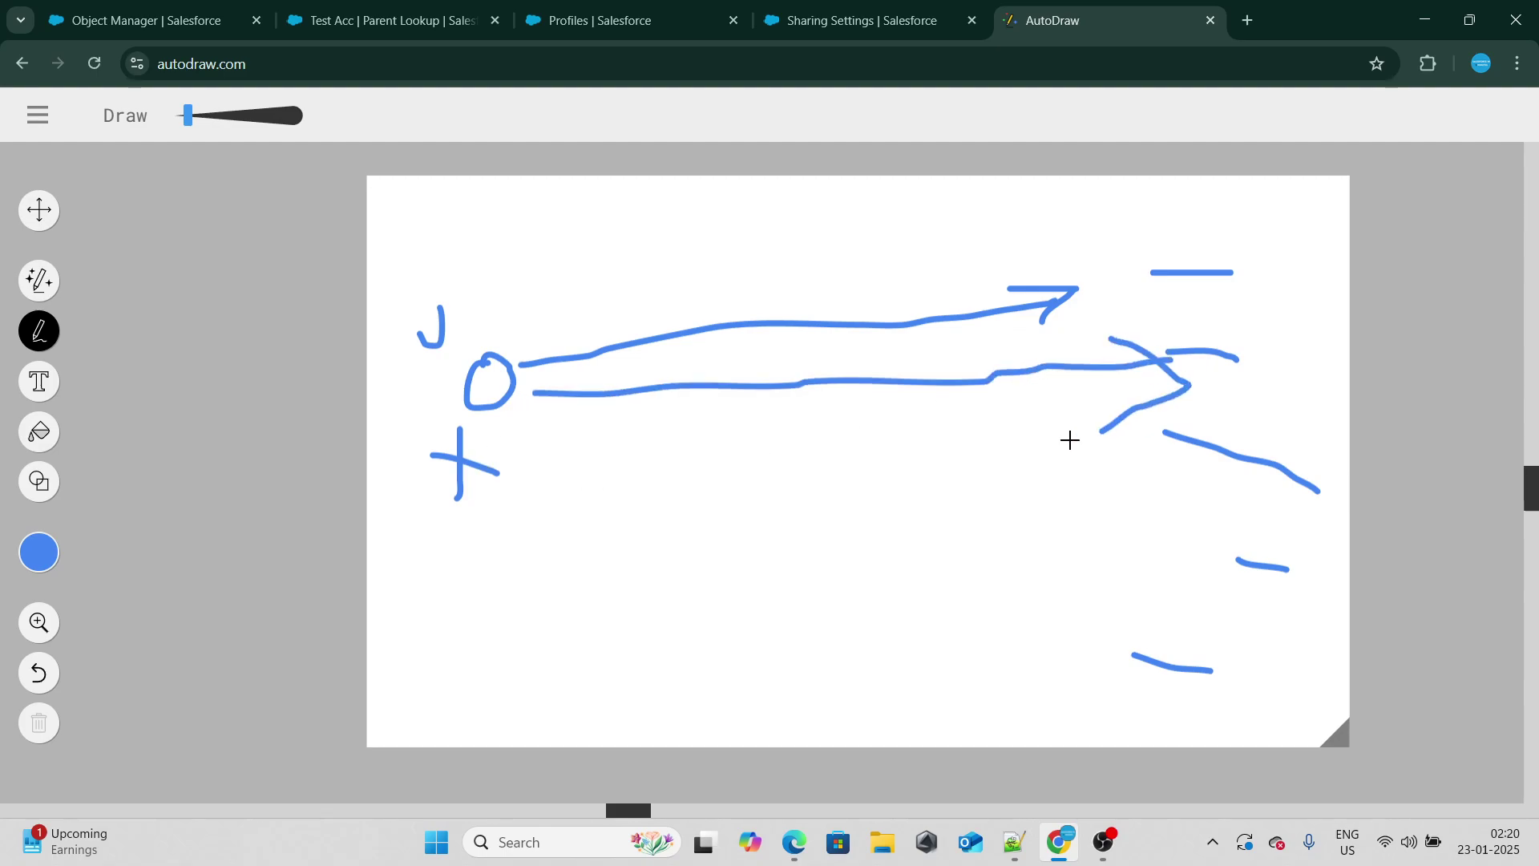
drag(522, 409, 1134, 465)
drag(1104, 439, 1098, 487)
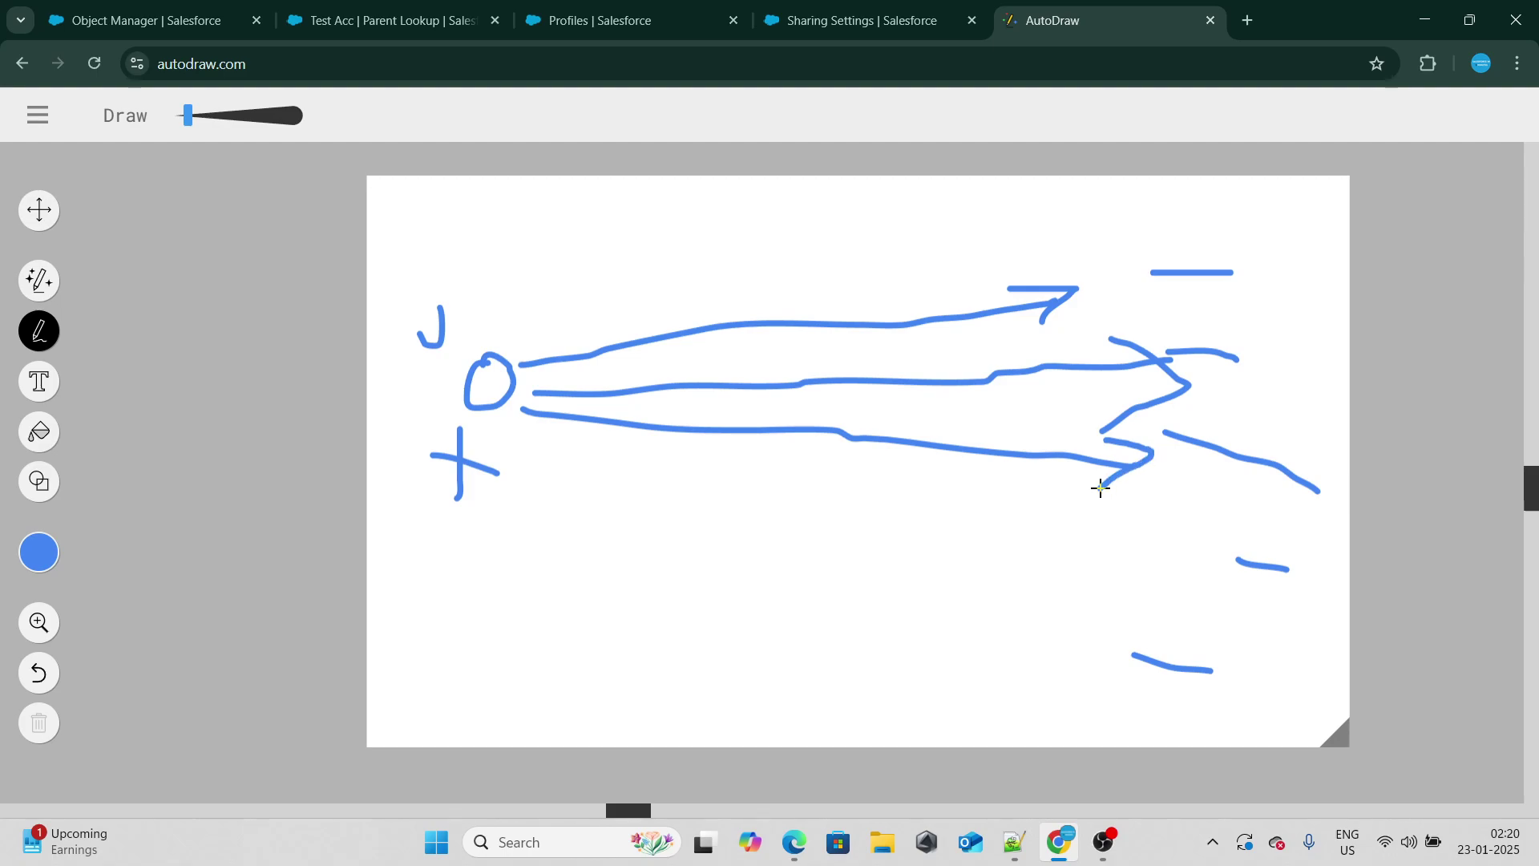
mouse_move(491, 408)
mouse_down()
mouse_move(882, 539)
mouse_move(1068, 577)
mouse_move(1050, 598)
mouse_up()
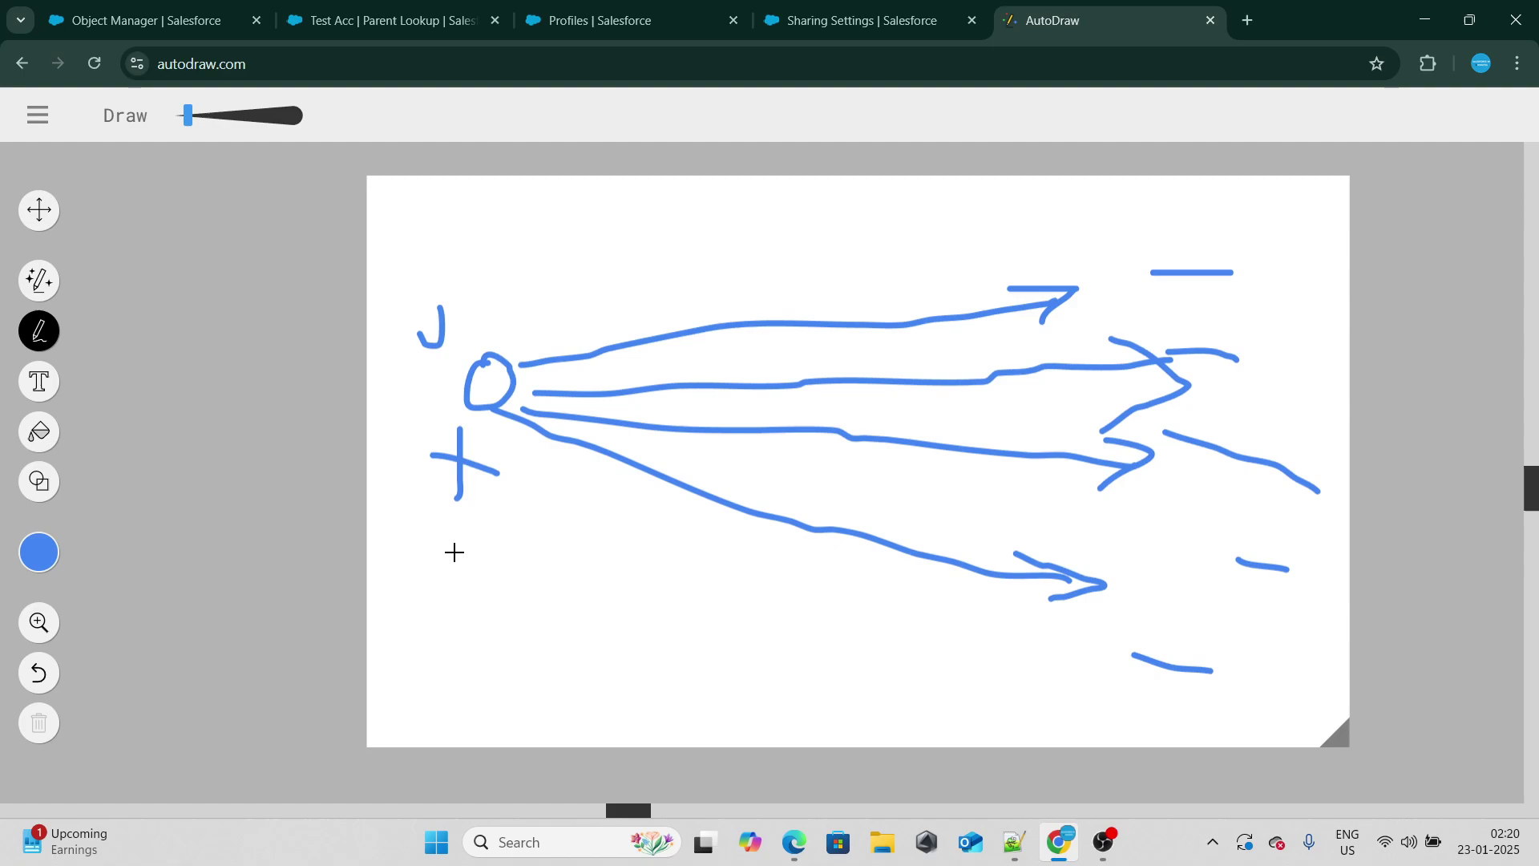
Step: Write "Vi" by hand beneath the plus mark
mouse_move(453, 551)
mouse_down()
mouse_move(500, 541)
mouse_move(545, 593)
mouse_up()
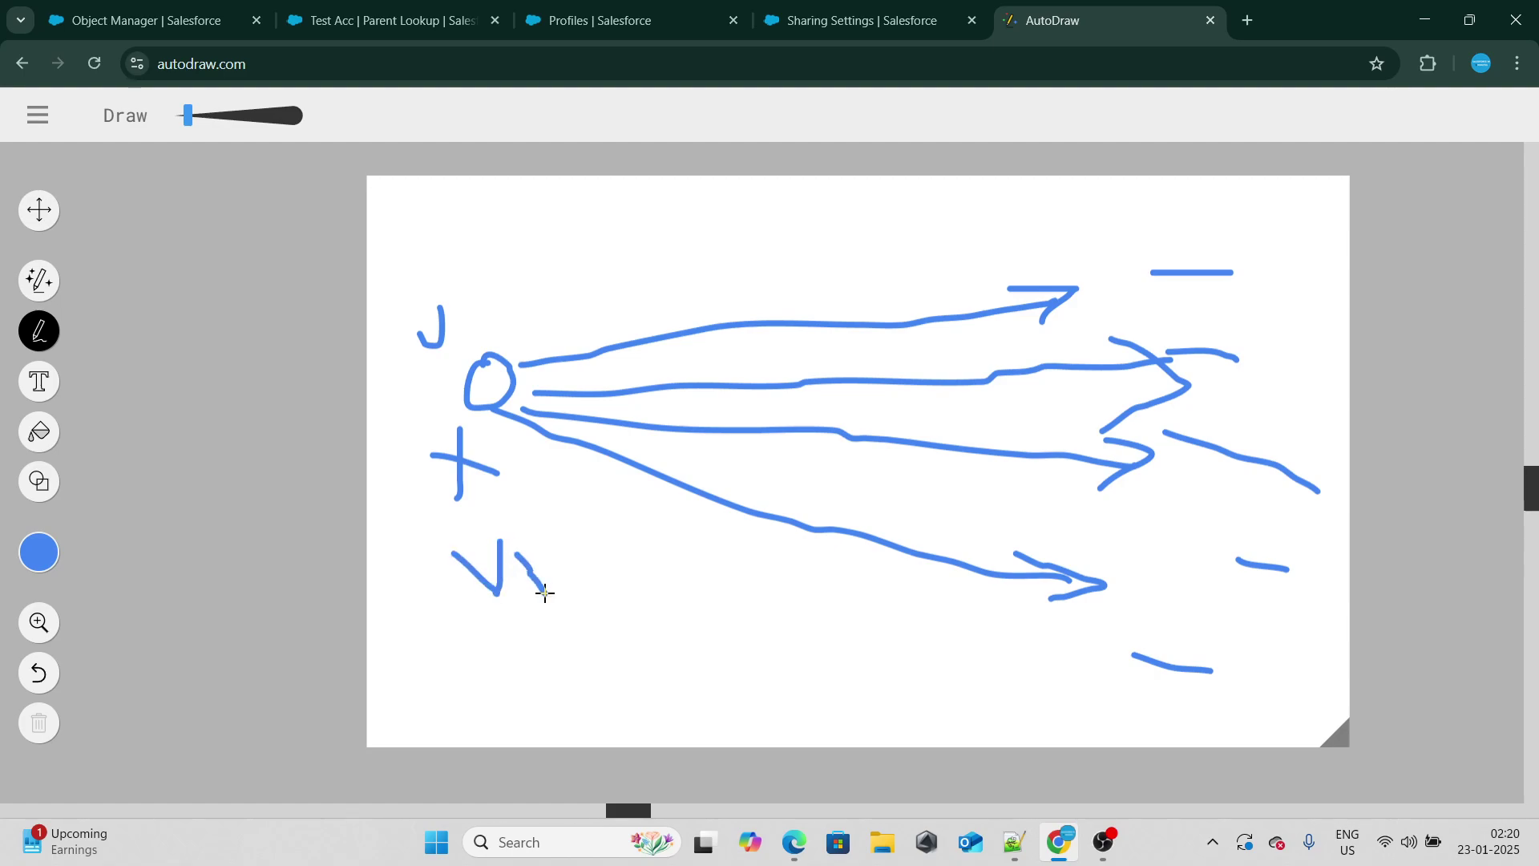
drag(523, 533, 537, 534)
mouse_move(526, 192)
mouse_down()
mouse_move(564, 282)
mouse_move(561, 214)
mouse_move(551, 245)
mouse_move(616, 257)
mouse_up()
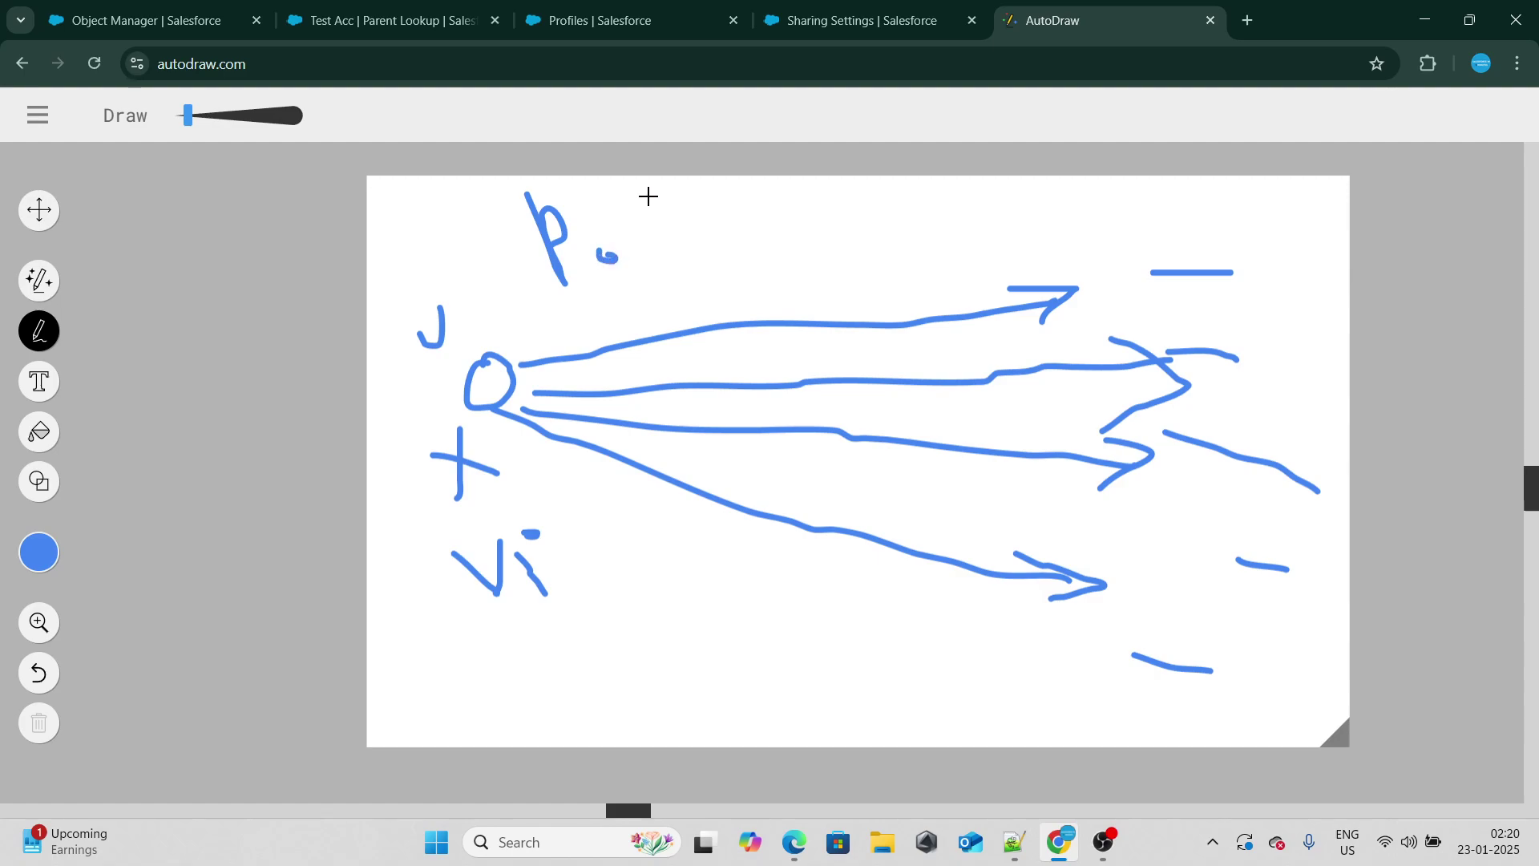
drag(644, 198, 641, 239)
mouse_move(569, 312)
mouse_down()
mouse_move(695, 272)
mouse_move(736, 167)
mouse_move(801, 168)
mouse_up()
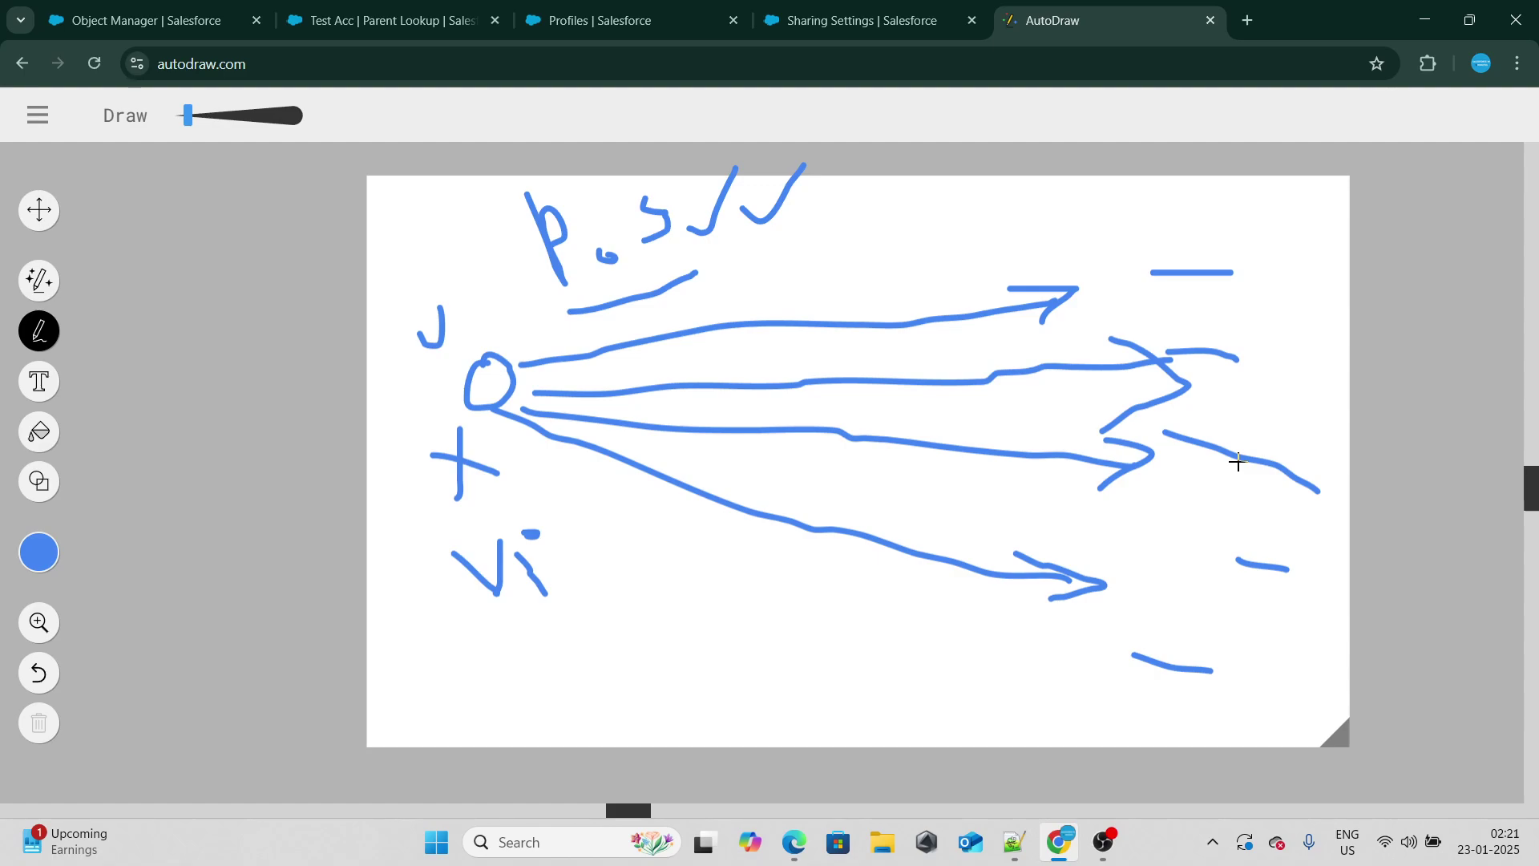
key(ctrl+z)
key(ctrl+z)
key(ctrl+z)
key(ctrl+z)
key(ctrl+z)
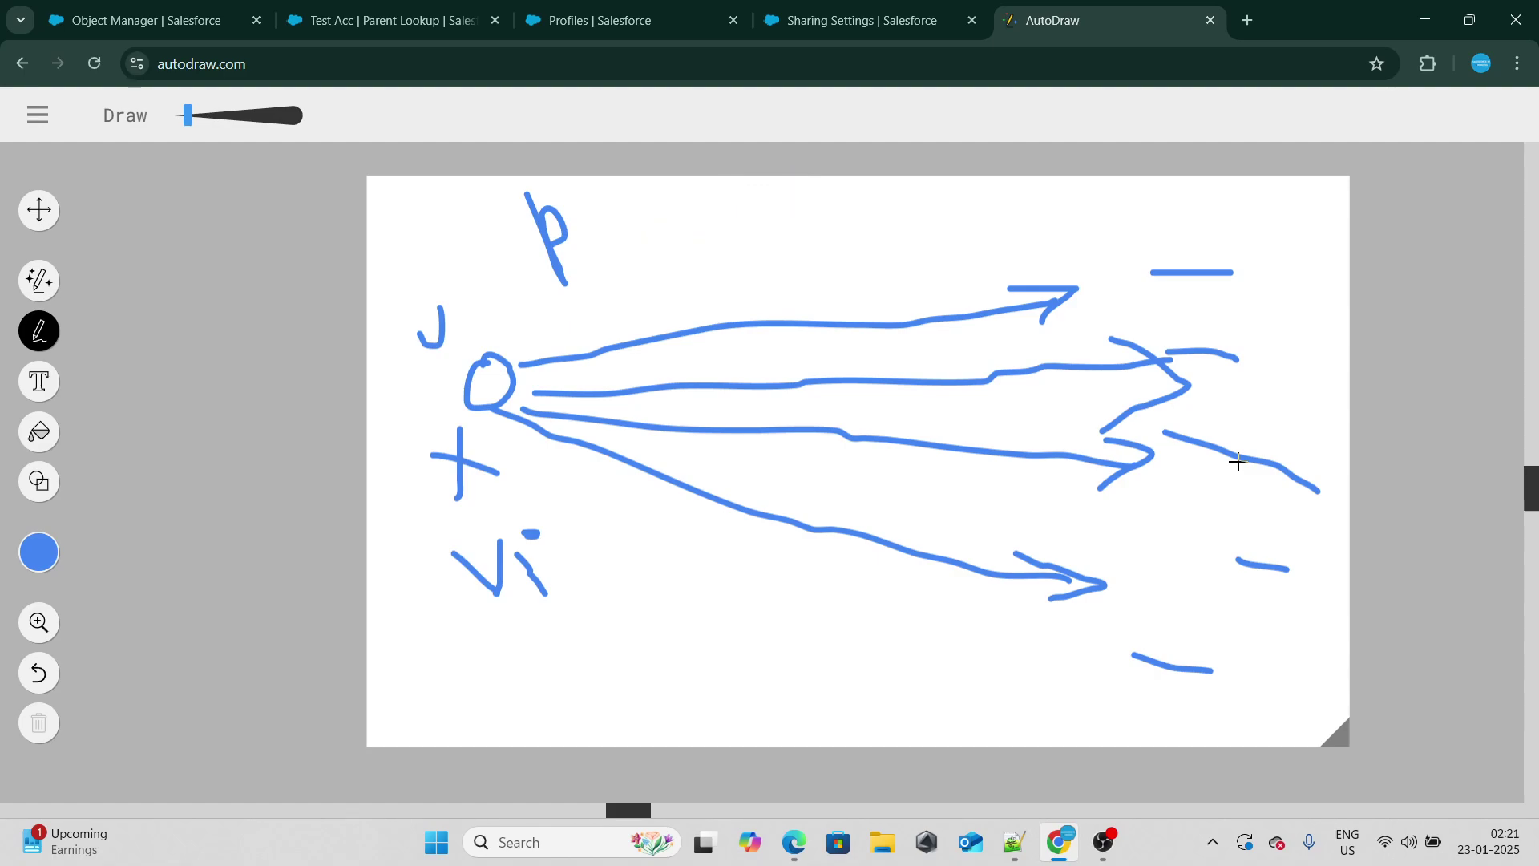
key(ctrl+z)
Step: Switch back to the Account visibility question in Notepad++
key(alt+Tab)
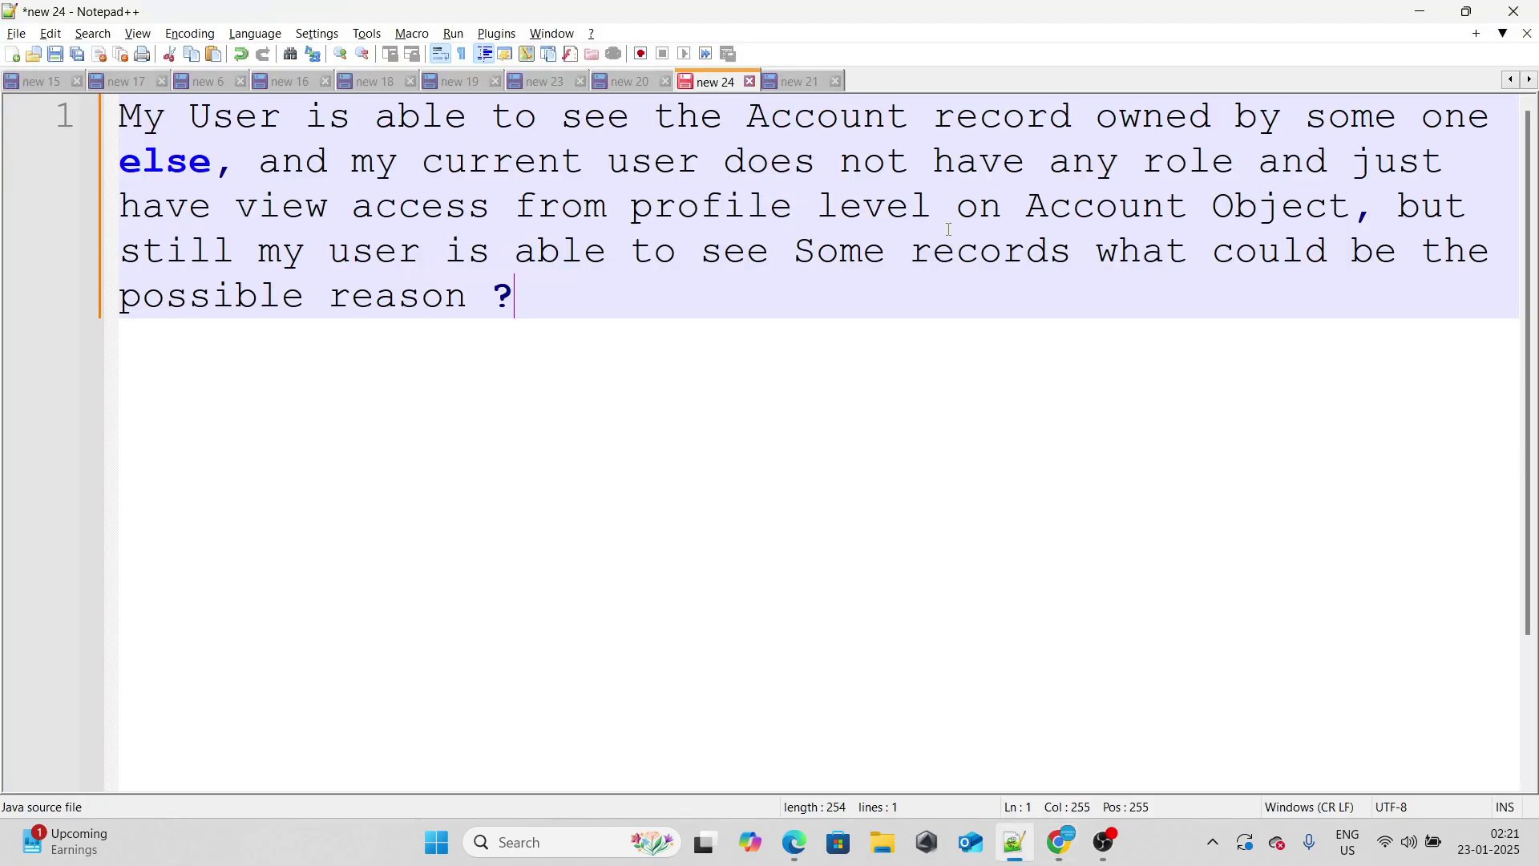
Step: Highlight "Some records" in the Account question and switch back to the AutoDraw sketch
drag(791, 251, 1050, 251)
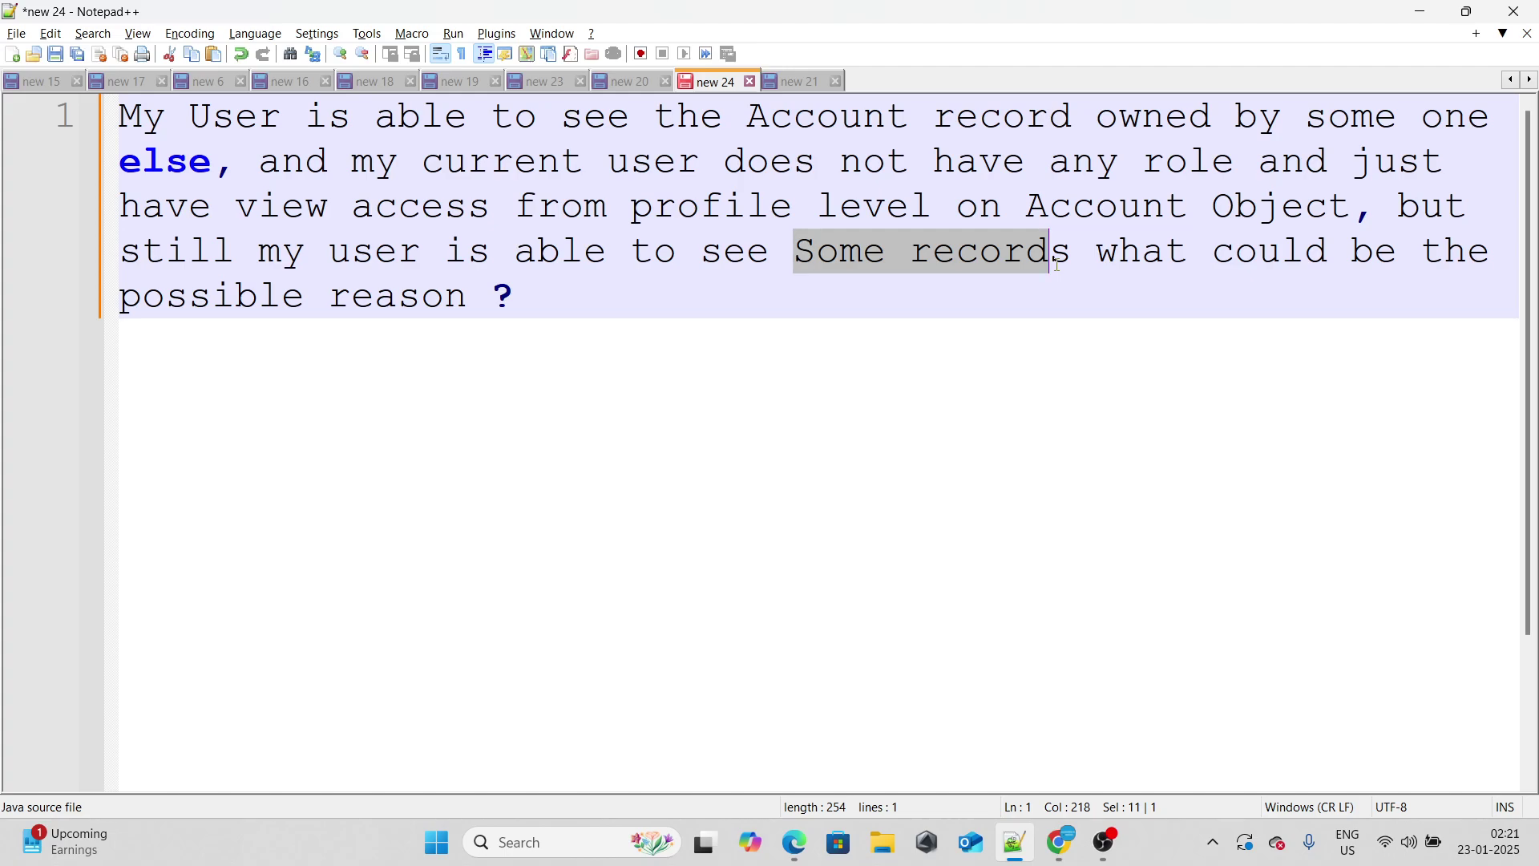
key(alt+Tab)
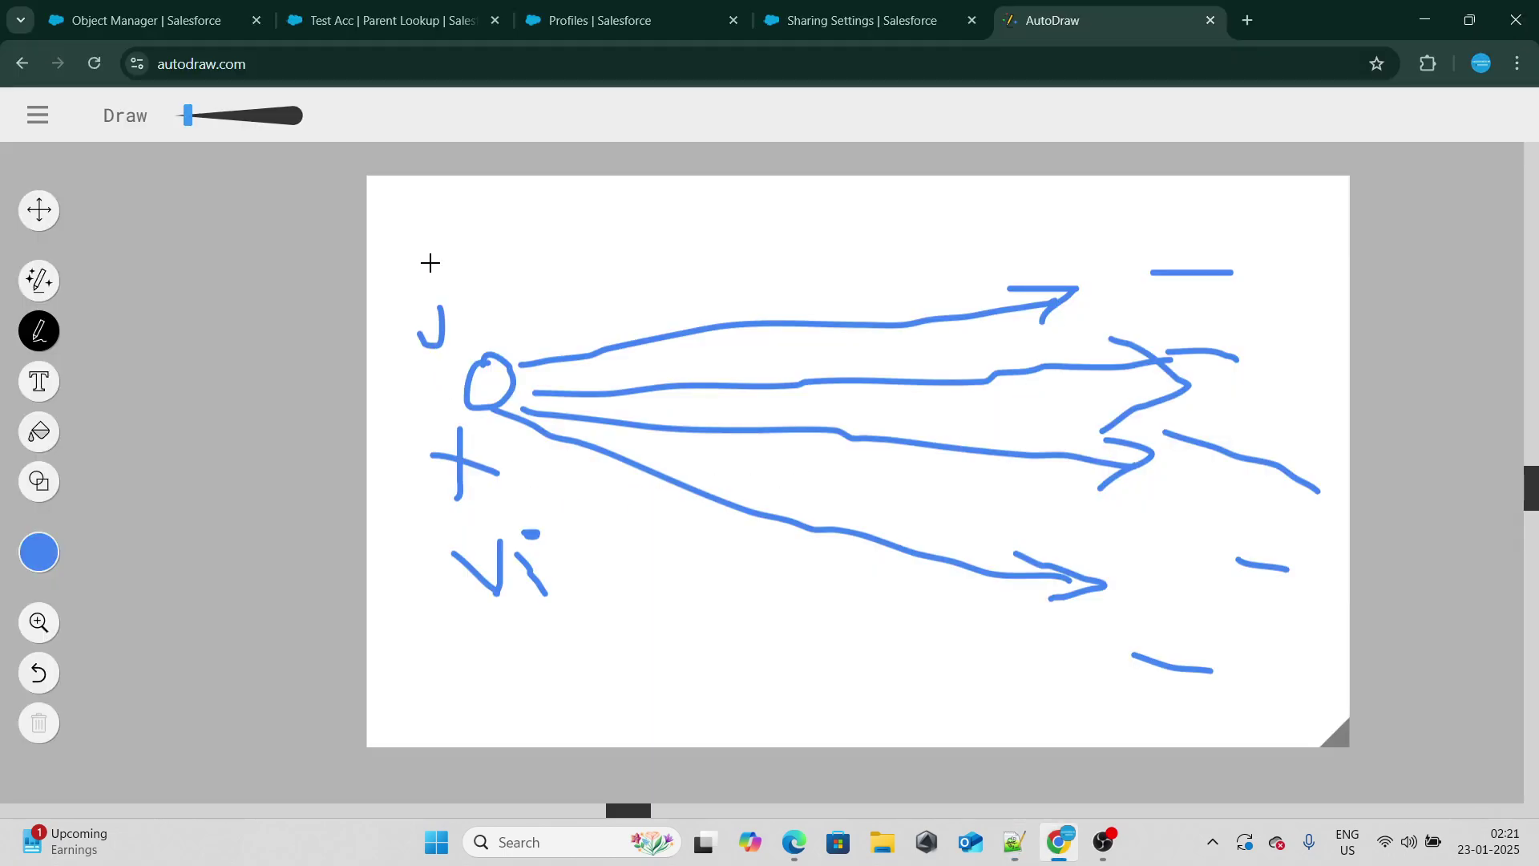
Step: Undo the handwritten "Vi" and the lowest arrow, and redraw that arrow from the circle toward the lower record lines
key(ctrl+z)
key(ctrl+z)
key(ctrl+z)
key(ctrl+z)
key(ctrl+z)
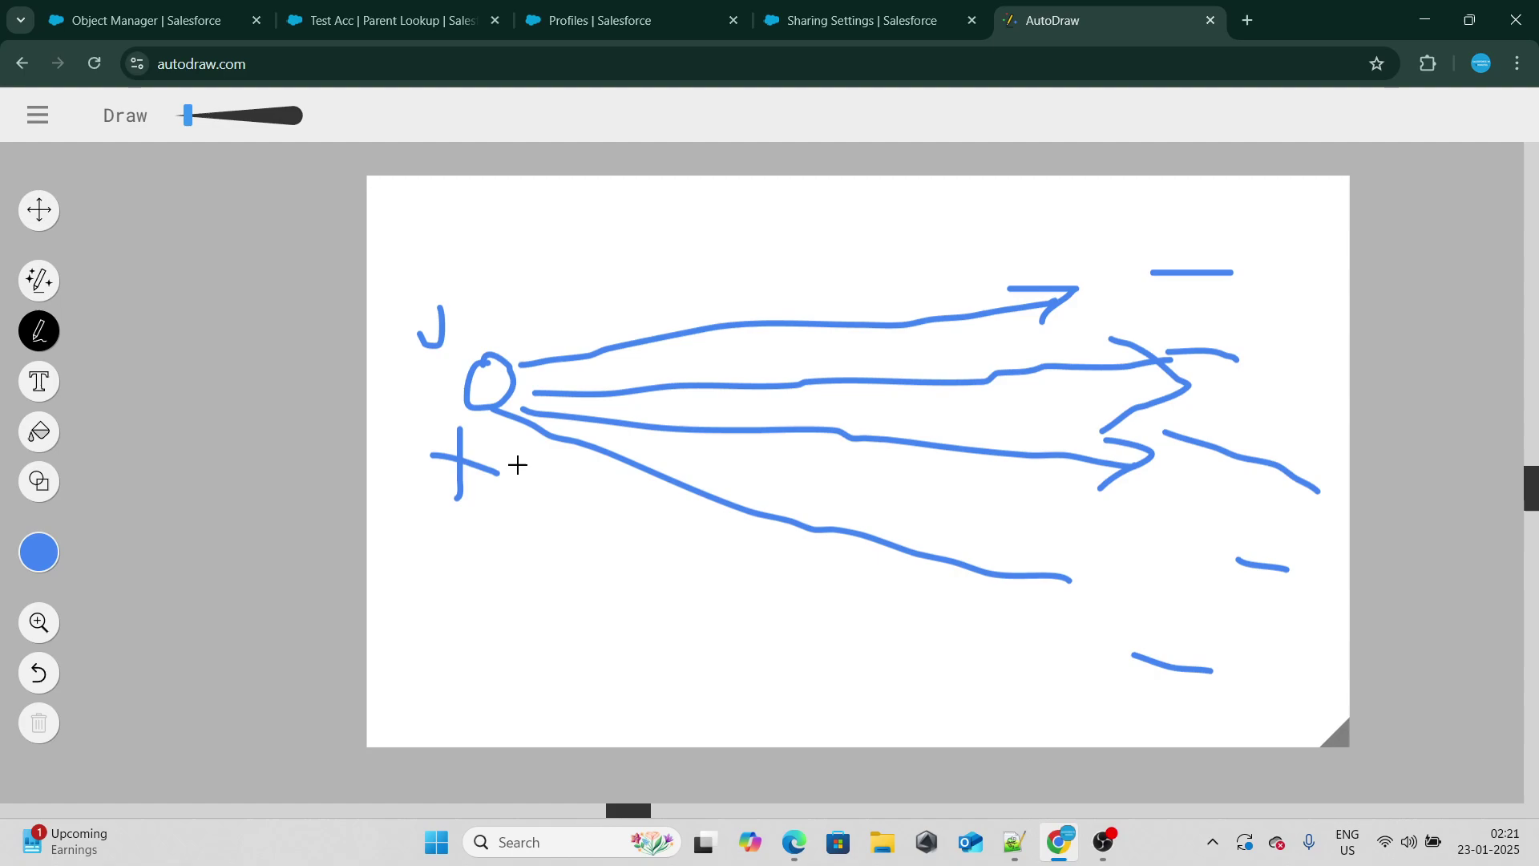
mouse_move(520, 412)
mouse_down()
mouse_move(1066, 585)
mouse_move(1063, 614)
mouse_up()
Step: Draw a tall box around the circle and plus mark, and write "CR" by hand above the arrows
mouse_move(414, 231)
mouse_down()
mouse_move(396, 426)
mouse_move(540, 244)
mouse_move(560, 244)
mouse_move(560, 640)
mouse_move(455, 677)
mouse_up()
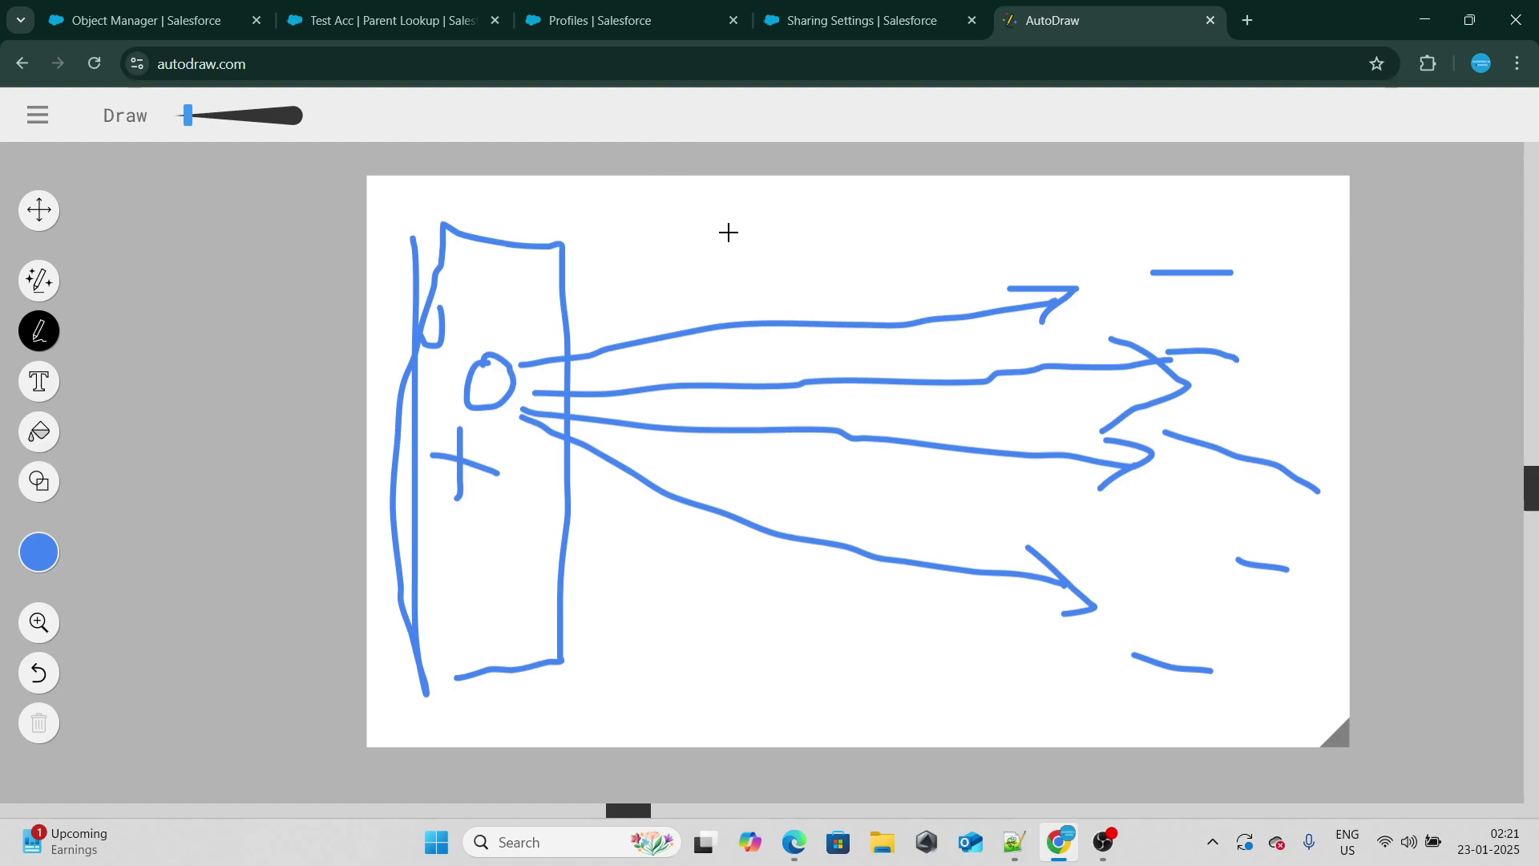
mouse_move(746, 228)
mouse_down()
mouse_move(718, 245)
mouse_move(753, 268)
mouse_move(772, 215)
mouse_move(808, 248)
mouse_up()
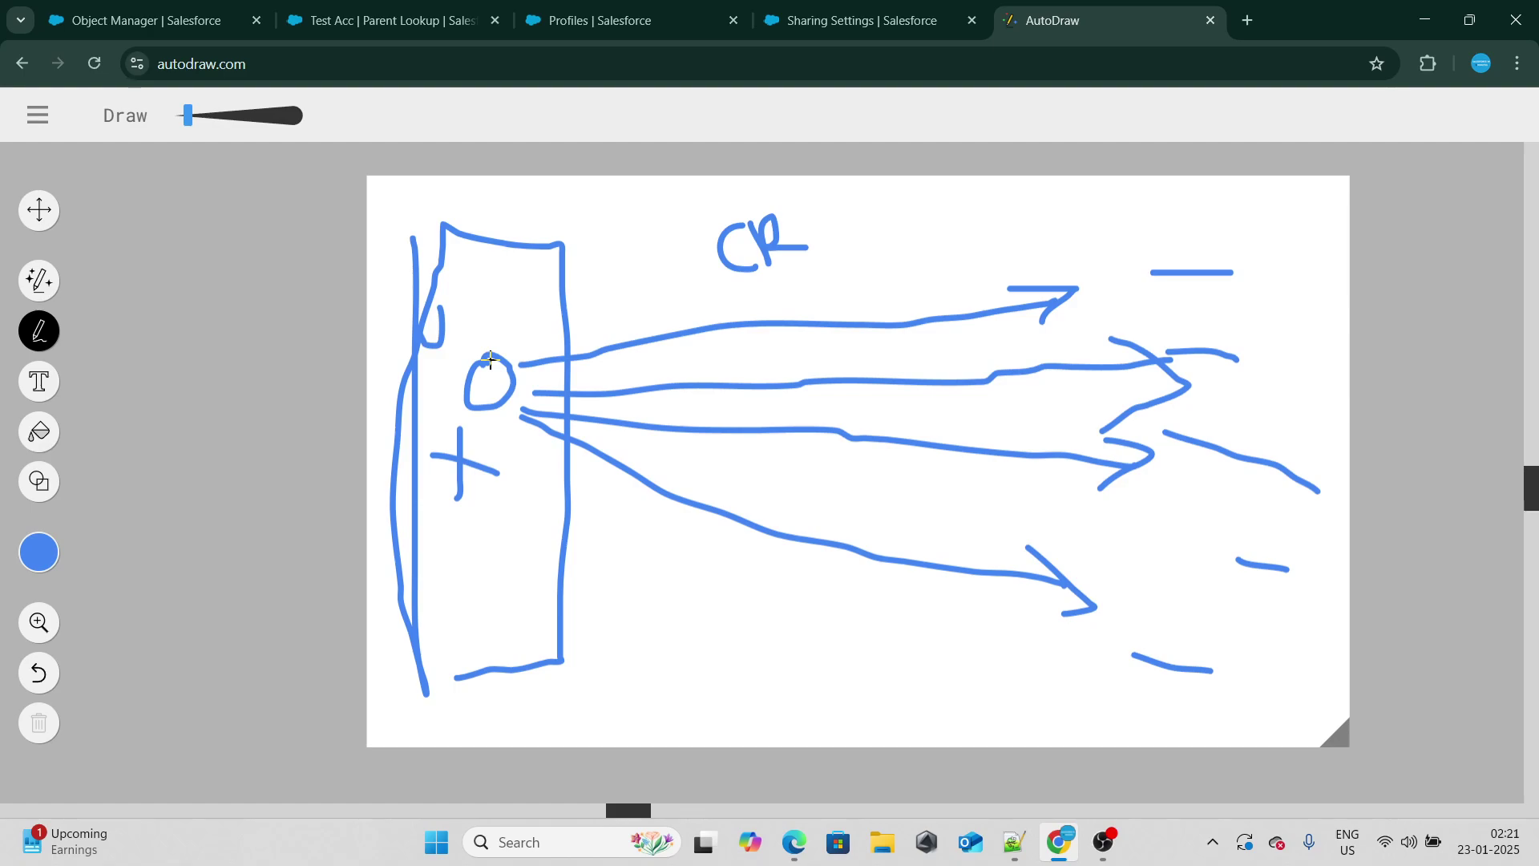
Step: Switch to Notepad++, open the Contact manual-sharing question in "new 21" and highlight its closing view or edit question
click(1013, 842)
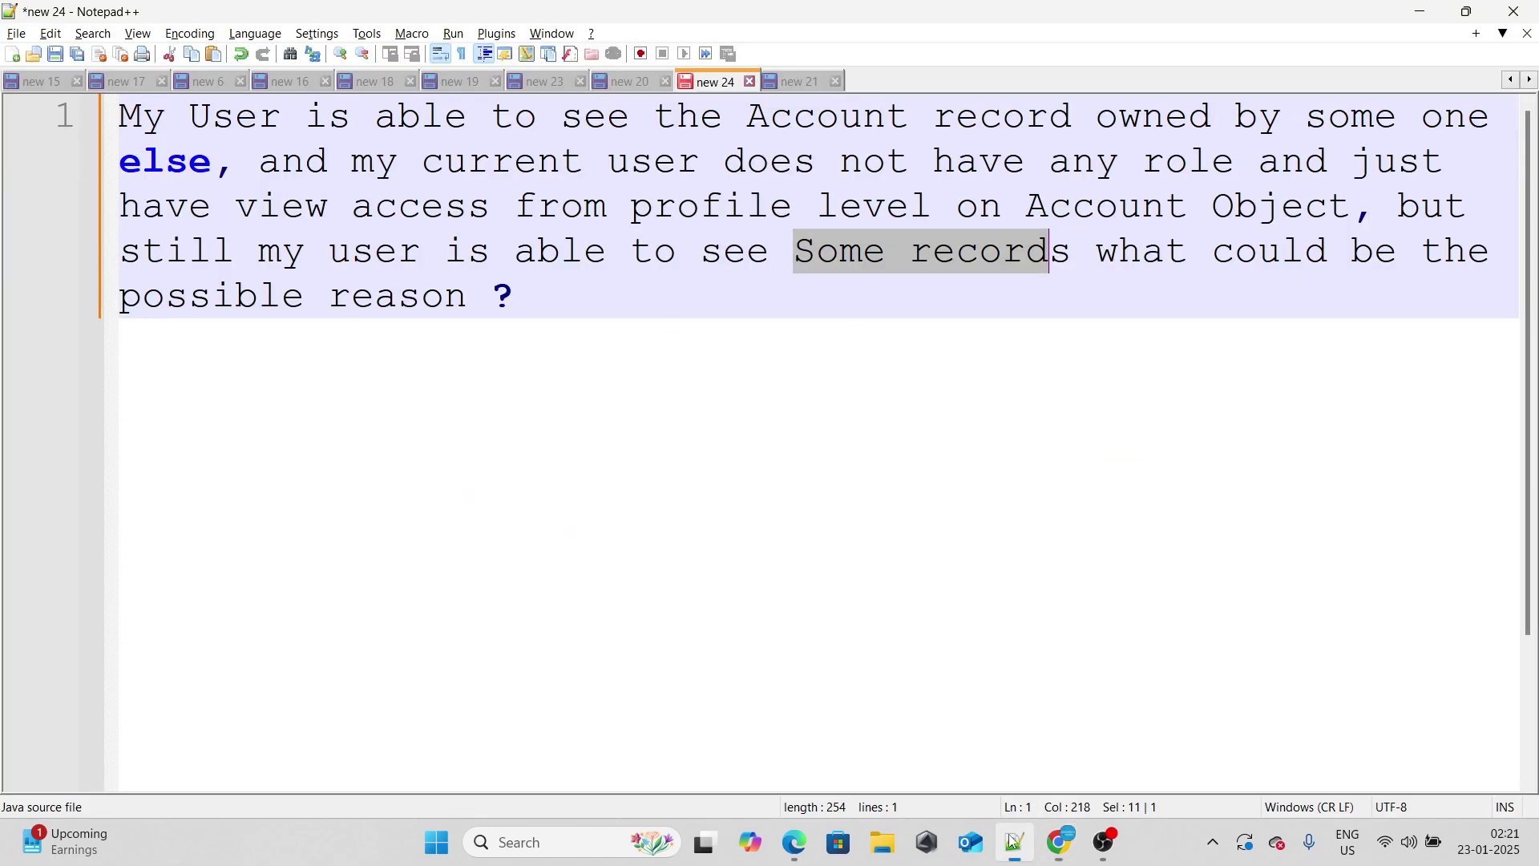
click(739, 406)
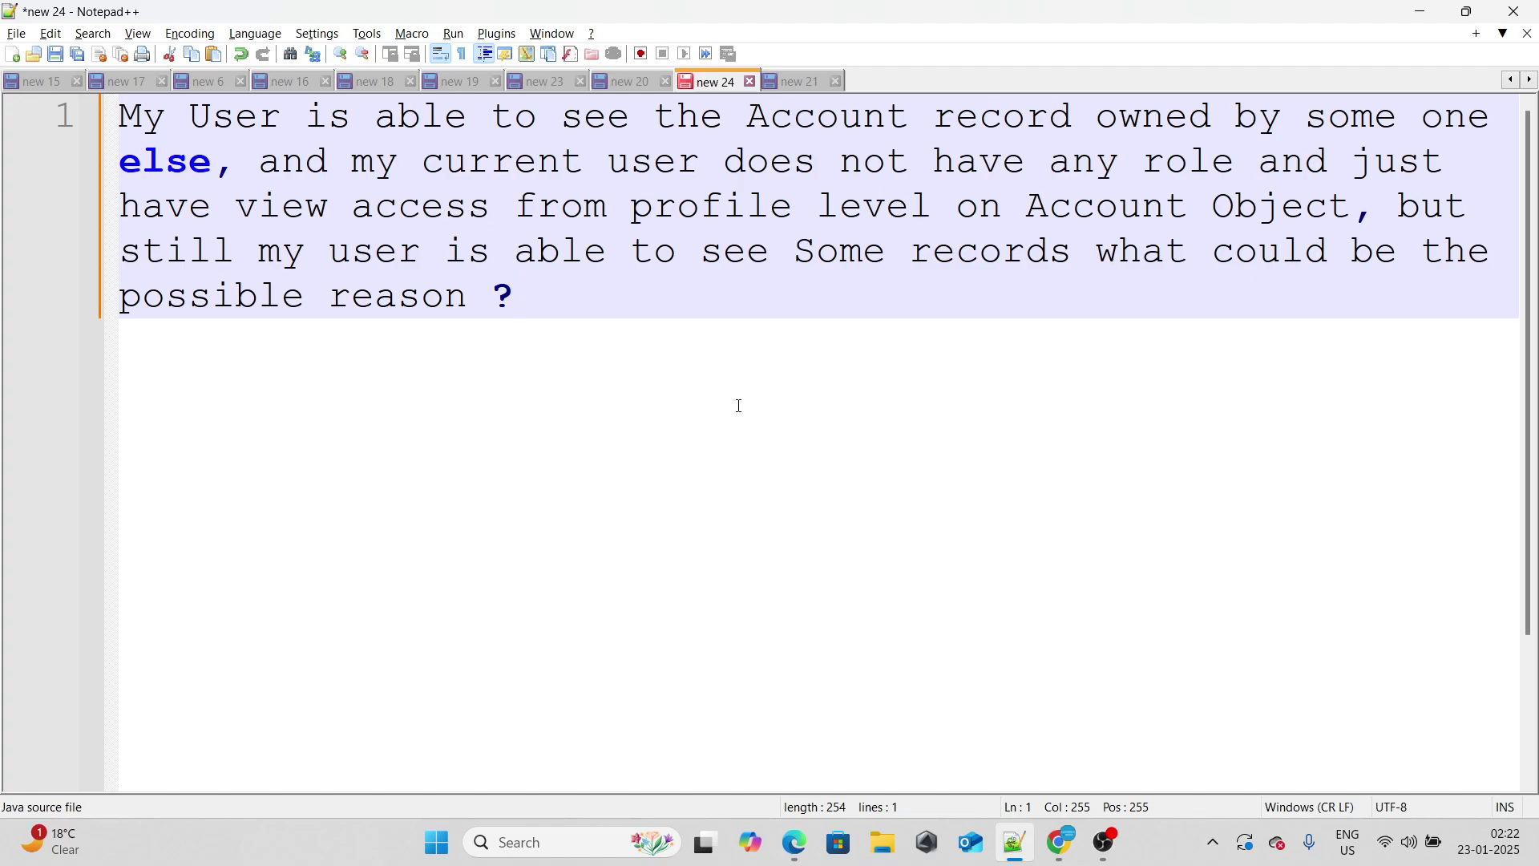
click(808, 82)
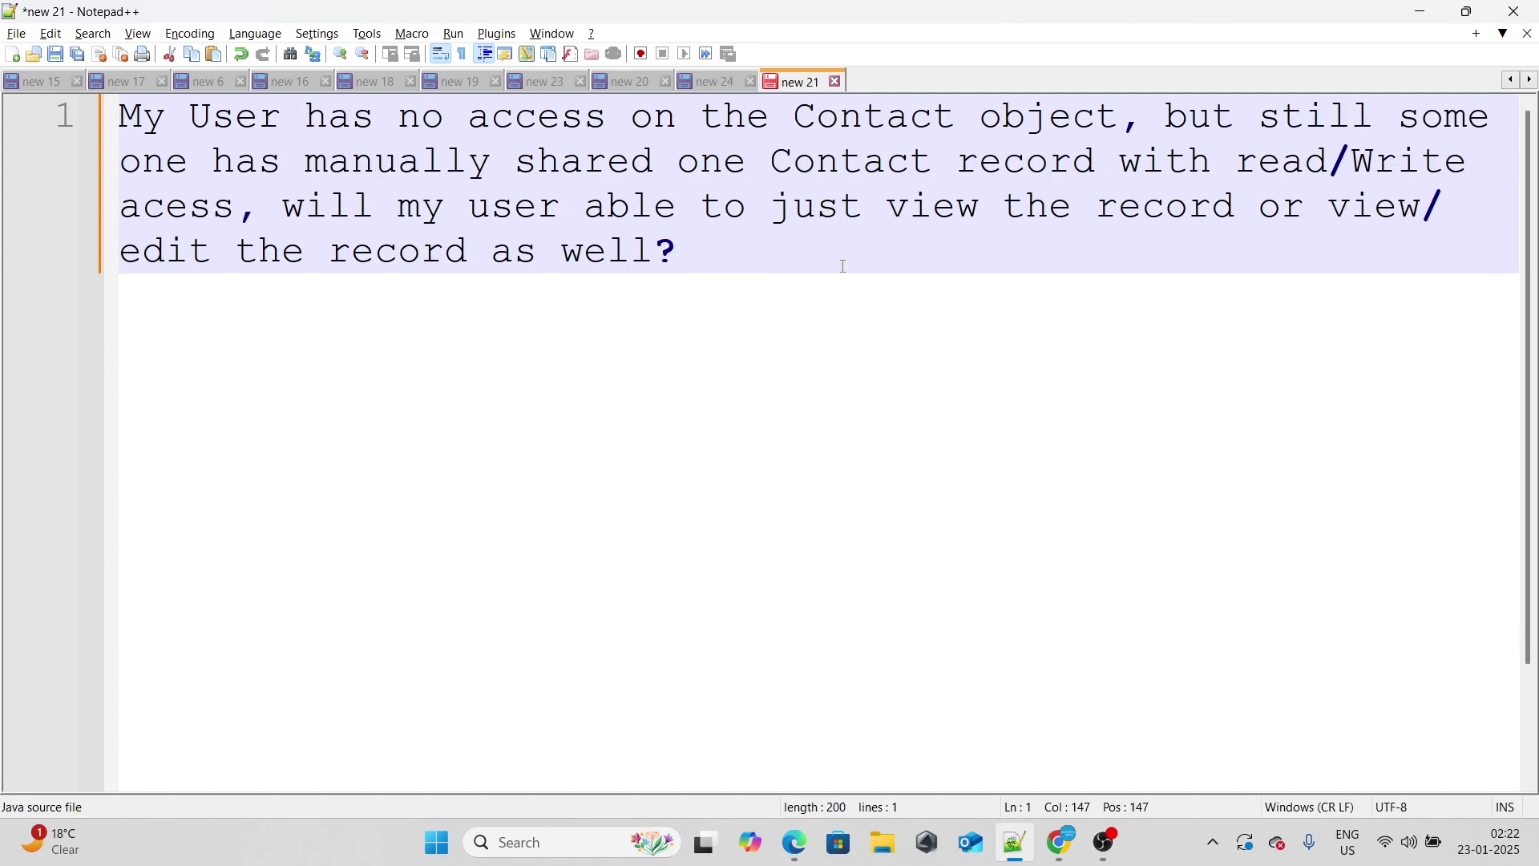
drag(274, 112, 820, 239)
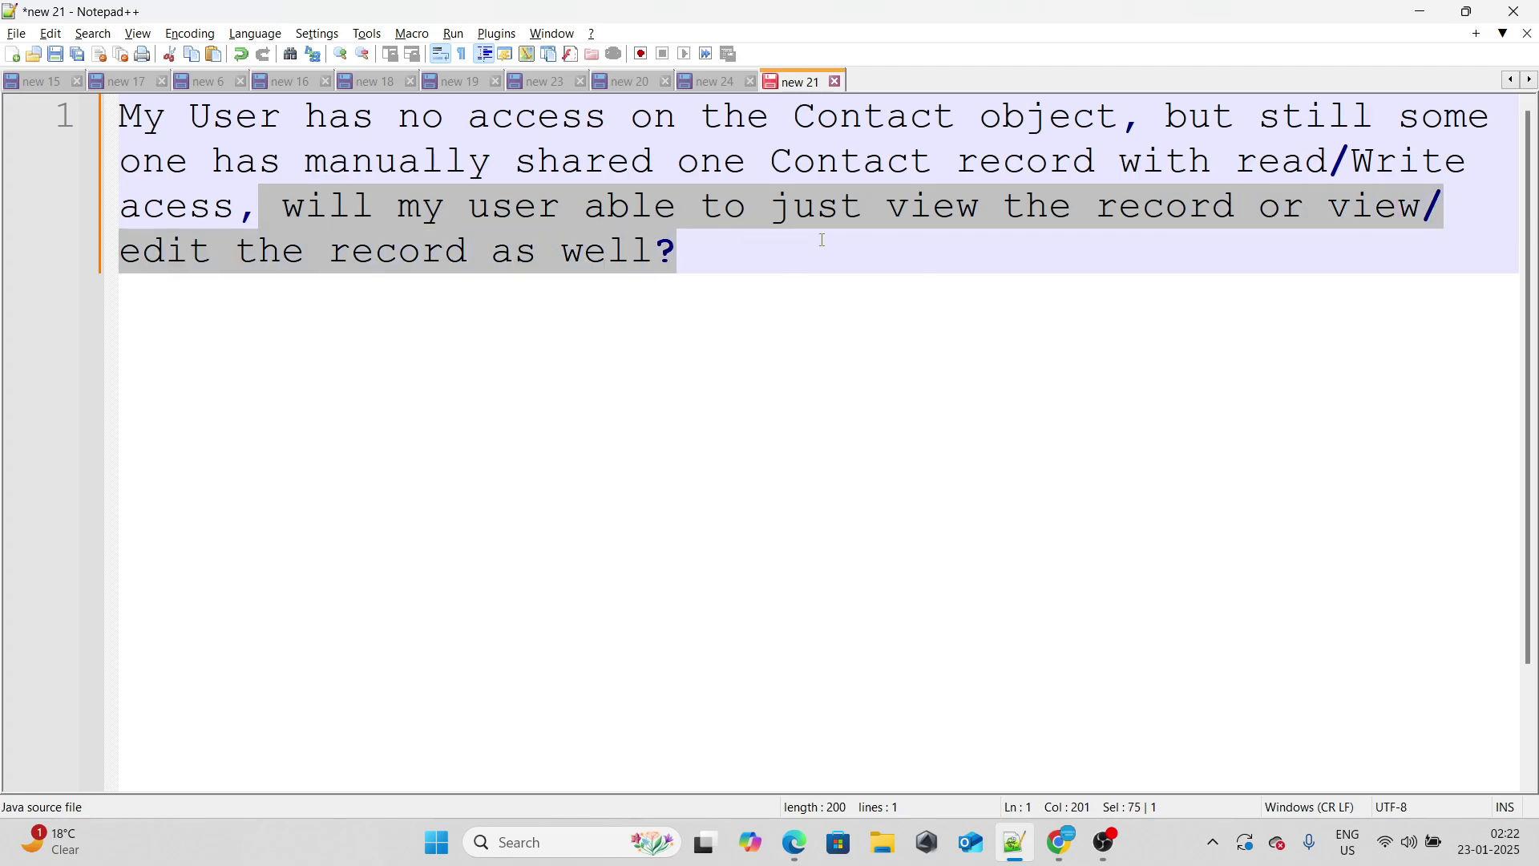
Step: Switch to AutoDraw, start a new blank drawing and draw a small freehand square to represent the user
key(alt+Tab)
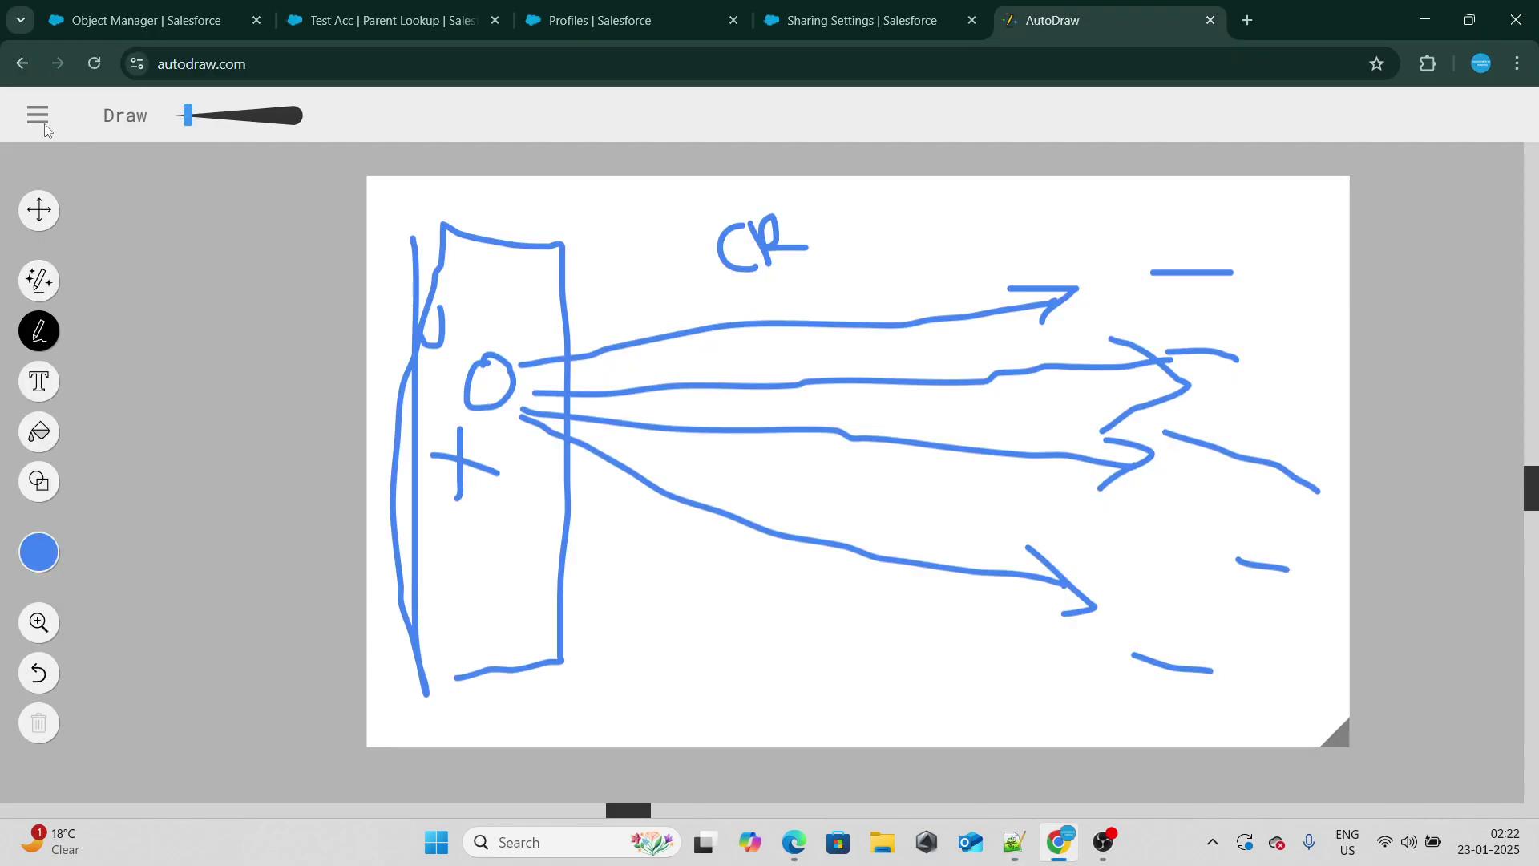
click(37, 115)
click(35, 213)
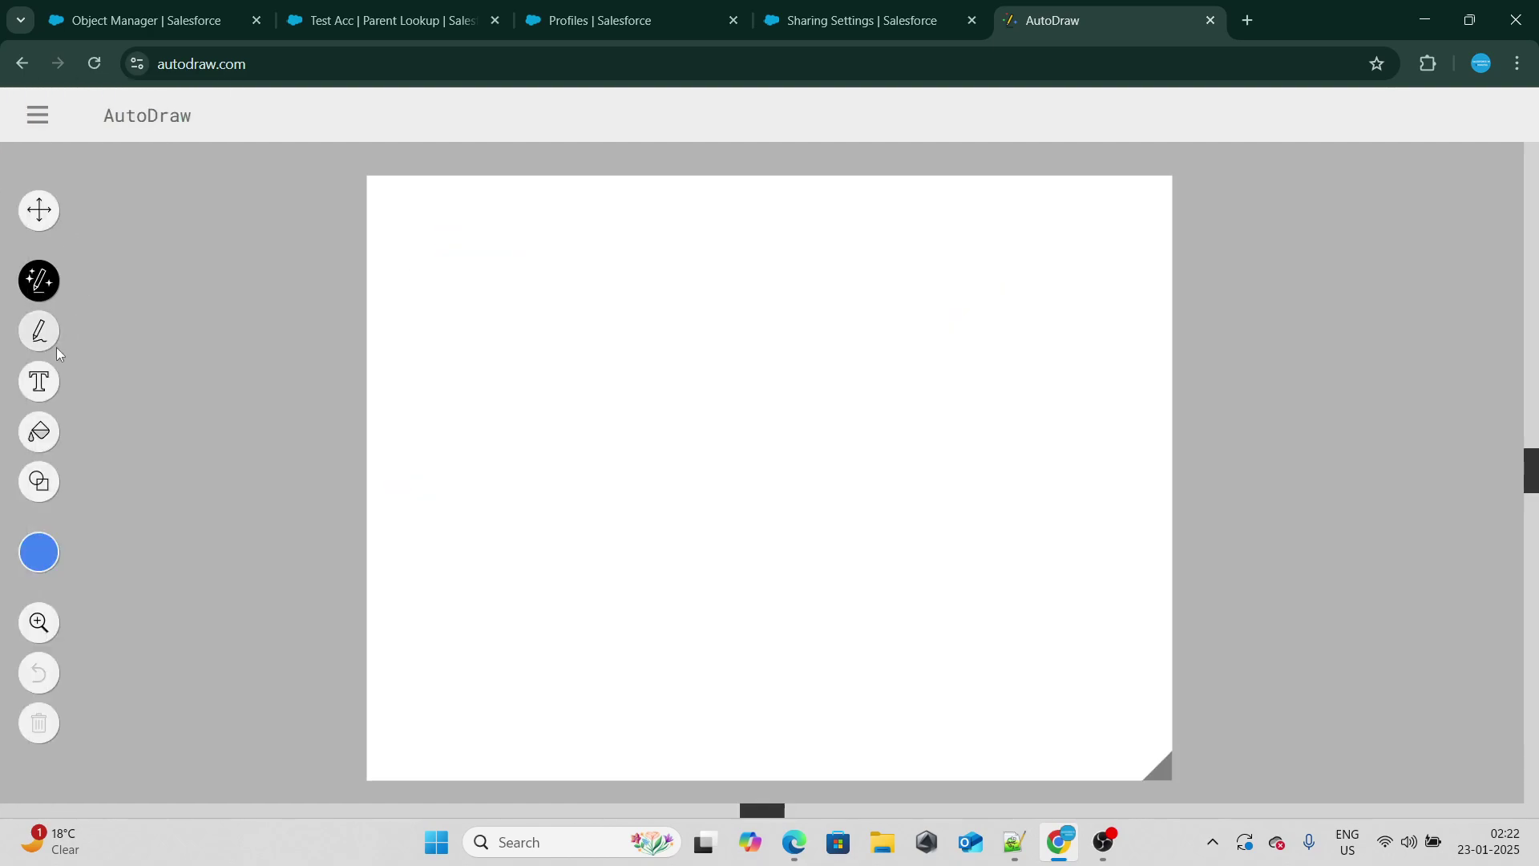
click(38, 331)
drag(481, 419, 449, 424)
Step: Highlight "access on the Contact object" in the Notepad++ question and return to the AutoDraw sketch
key(alt+Tab)
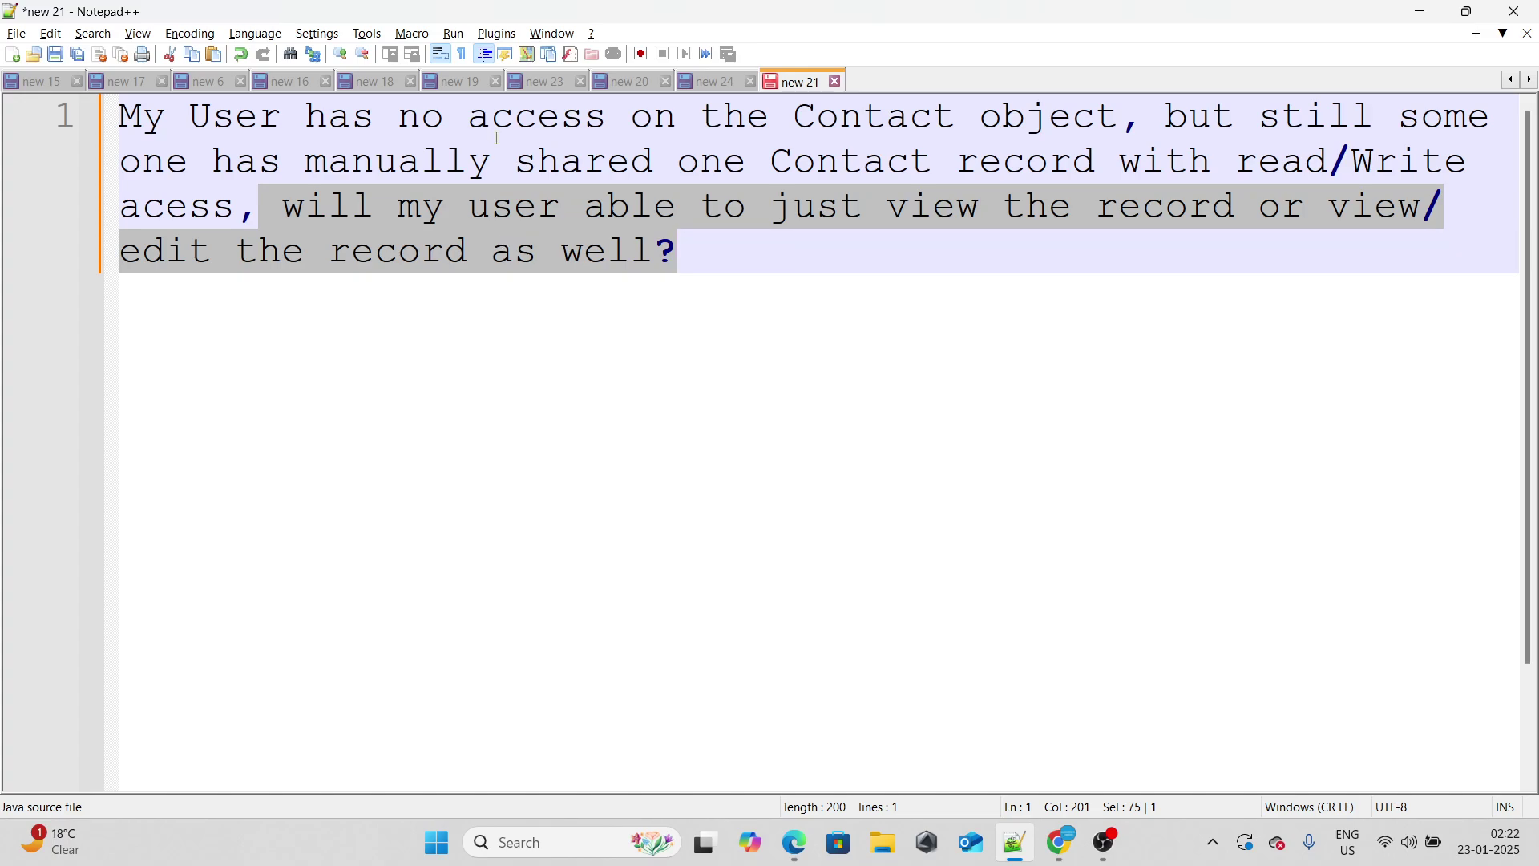
drag(442, 116, 1118, 116)
key(alt+Tab)
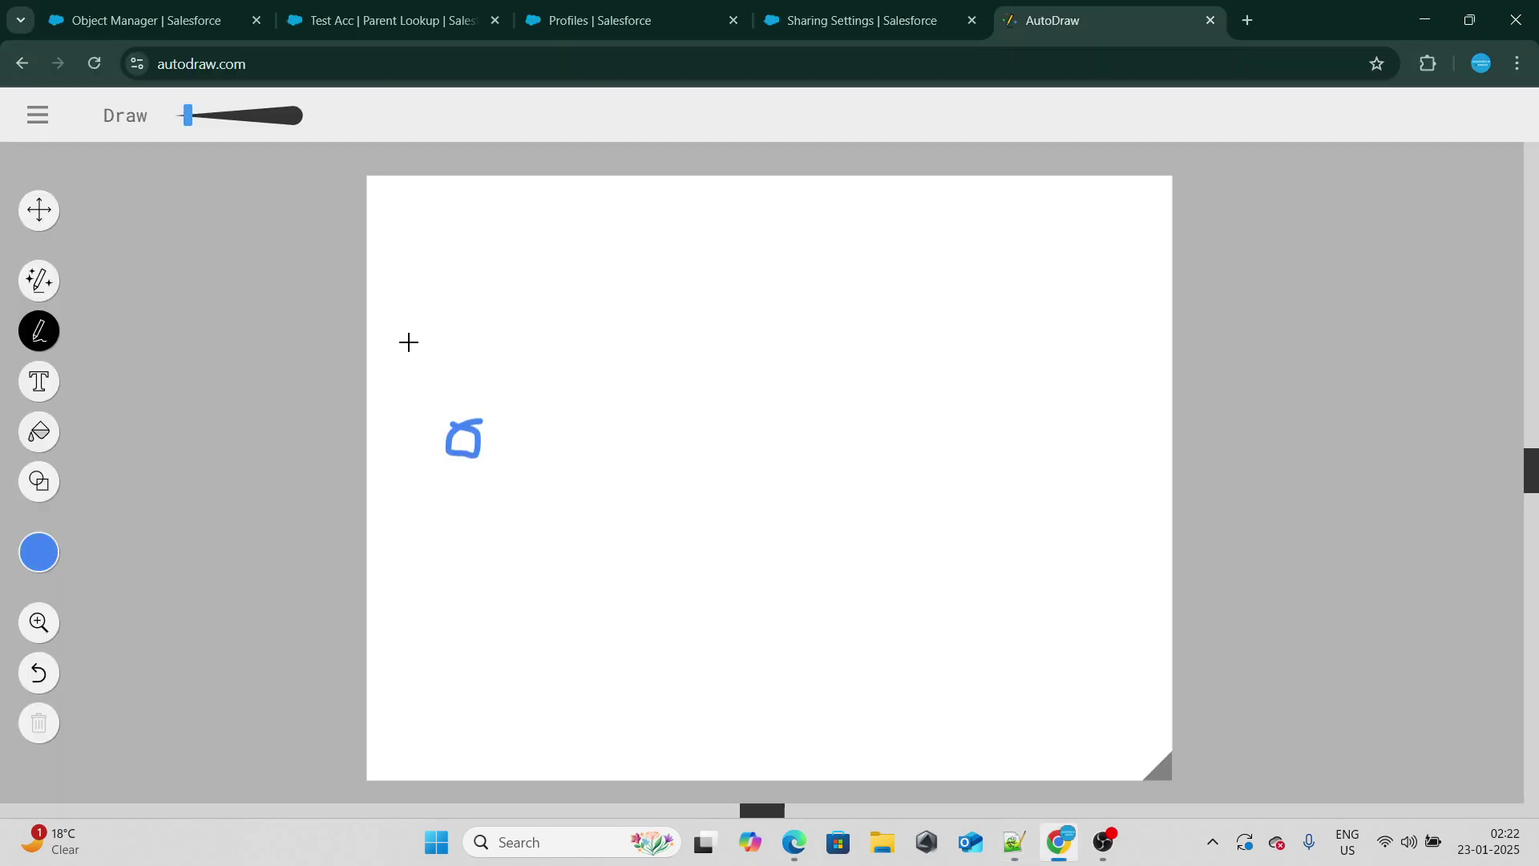
Step: Write "Obj" by hand above the small square and draw a cross mark beside it
mouse_move(377, 261)
mouse_down()
mouse_move(446, 378)
mouse_move(456, 336)
mouse_move(509, 320)
mouse_move(501, 343)
mouse_up()
drag(538, 282, 555, 386)
drag(522, 257, 693, 259)
drag(654, 210, 624, 328)
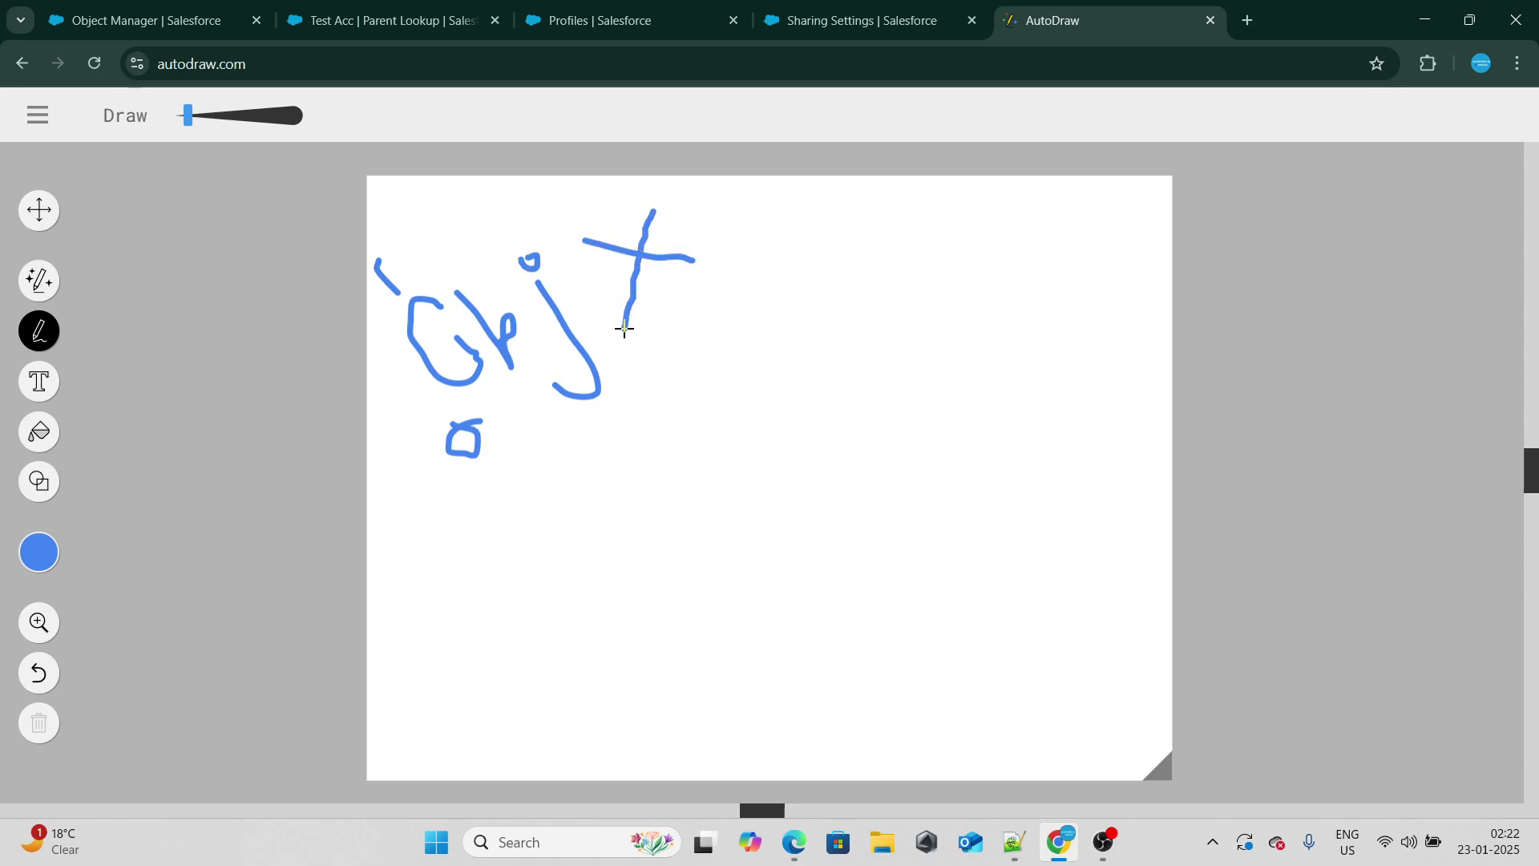
Step: Draw a record line on the right side of the canvas and an arrow from it to the small square
drag(903, 410, 1147, 376)
key(alt+Tab)
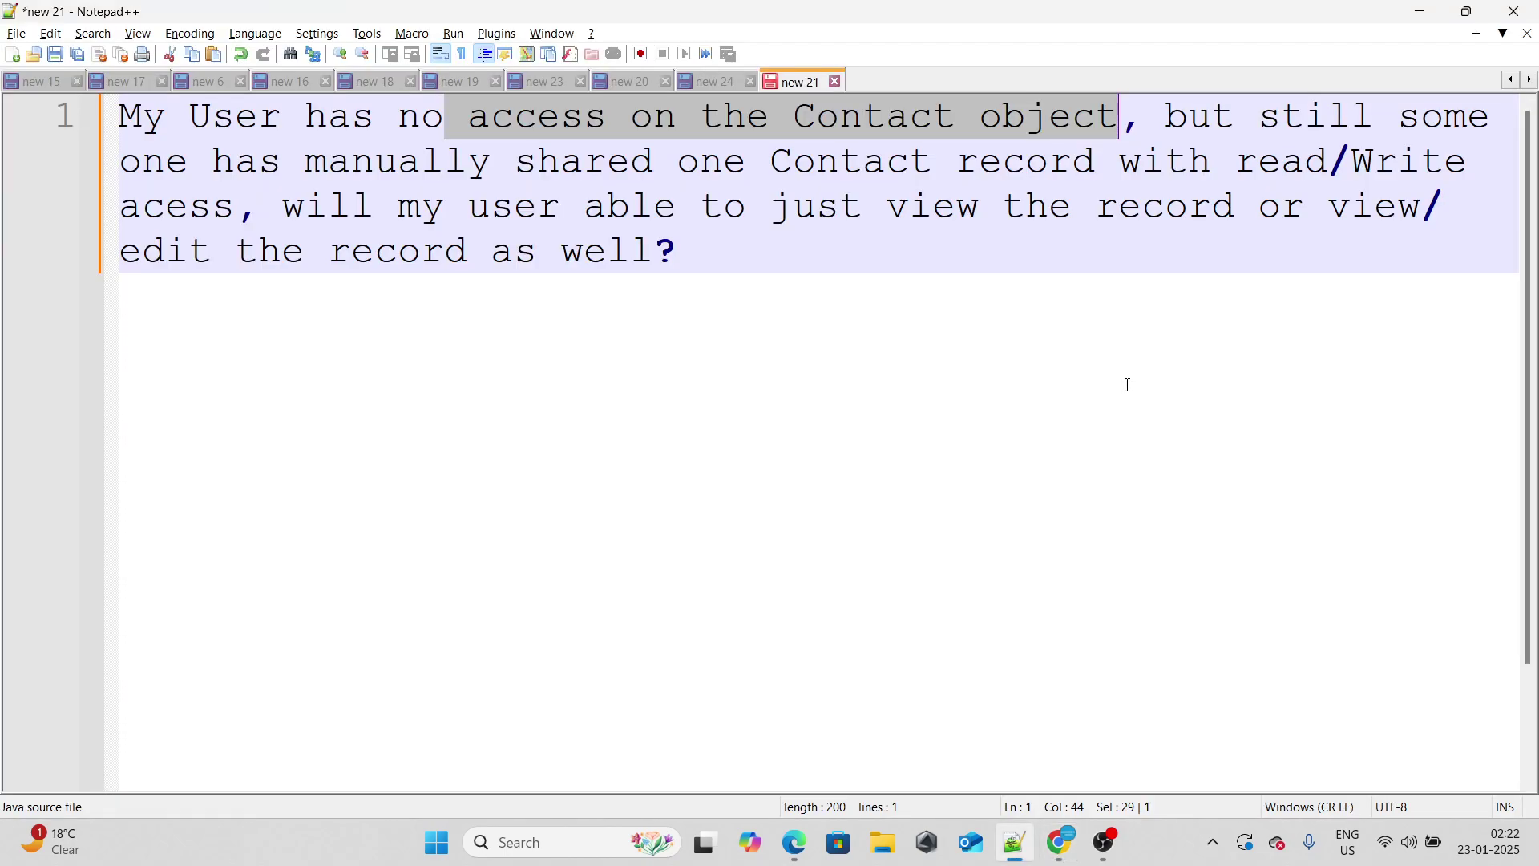
key(alt+Tab)
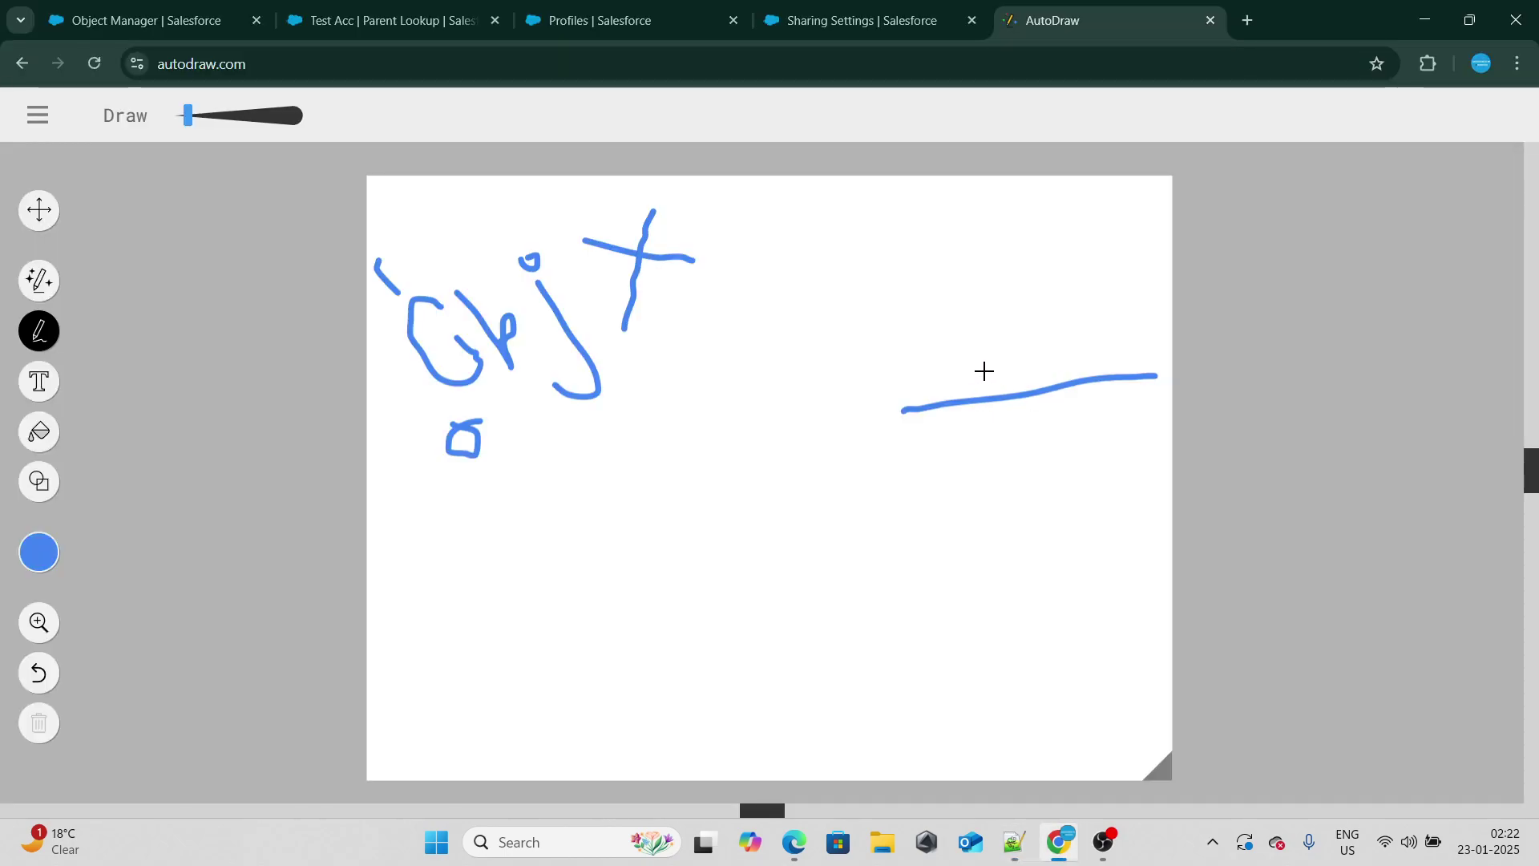
mouse_move(984, 370)
mouse_down()
mouse_move(656, 382)
mouse_move(502, 431)
mouse_up()
mouse_move(515, 402)
mouse_down()
mouse_move(502, 426)
mouse_move(582, 454)
mouse_up()
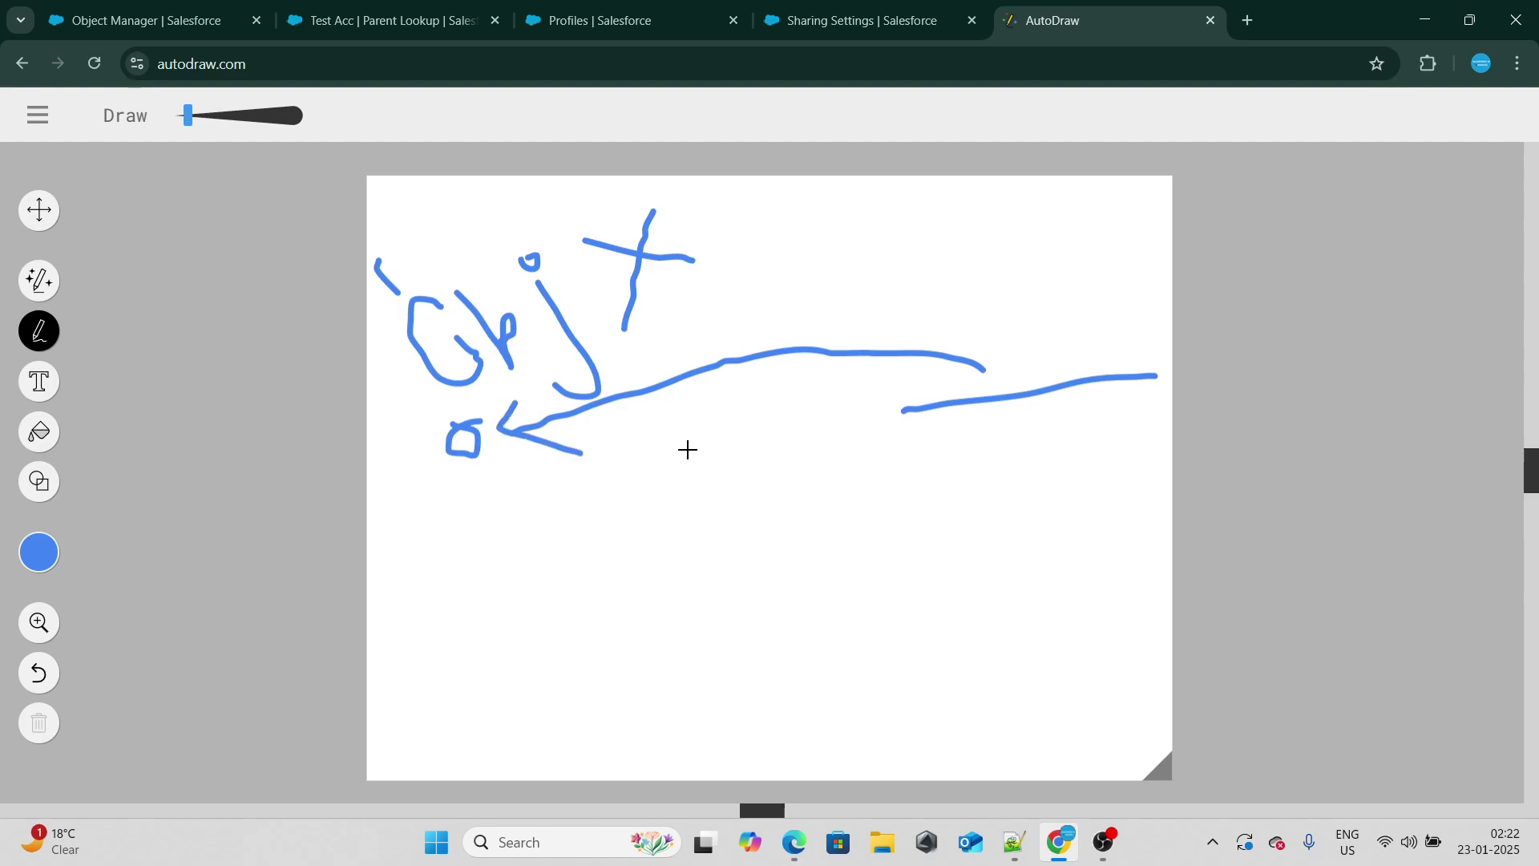
Step: Write "V/M" by hand beneath the arrow
mouse_move(686, 450)
mouse_down()
mouse_move(715, 424)
mouse_move(745, 497)
mouse_up()
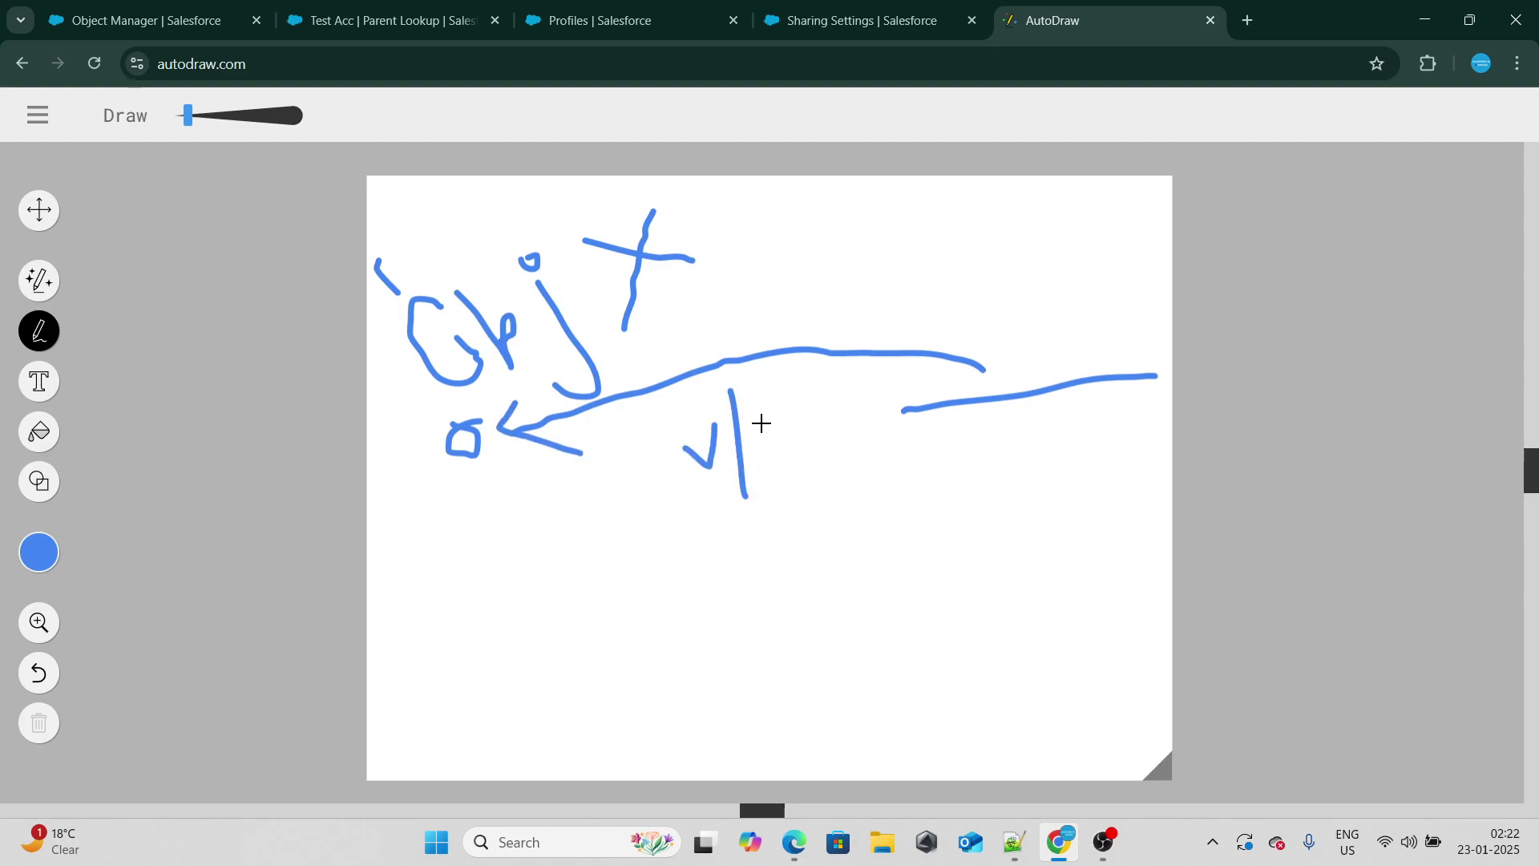
mouse_move(765, 417)
mouse_down()
mouse_move(797, 475)
mouse_move(814, 405)
mouse_move(846, 433)
mouse_up()
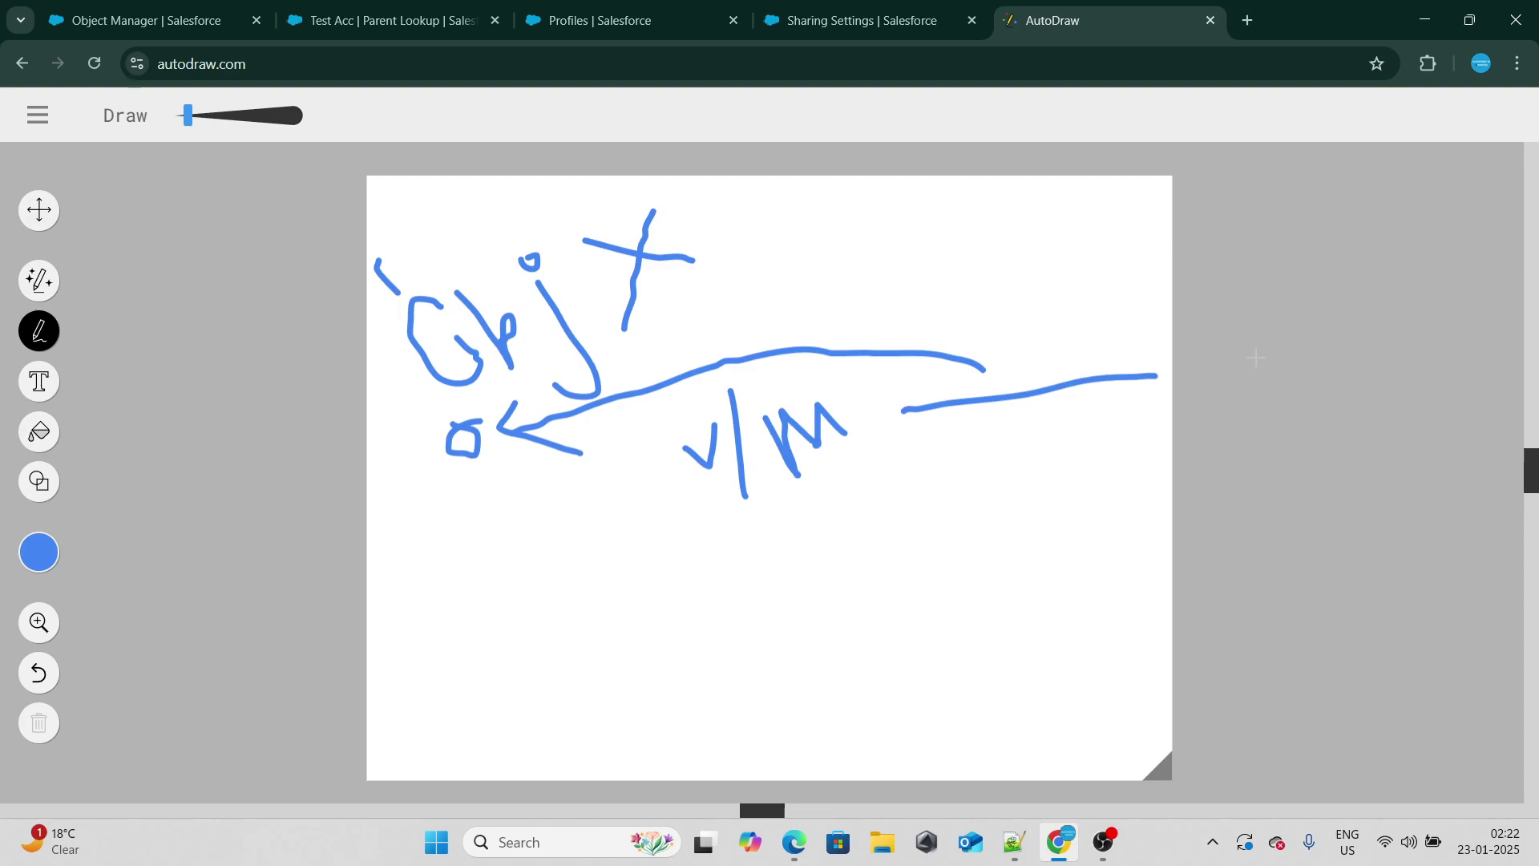
Step: Reread the Contact question in Notepad++, highlighting its view or edit part, and return to the AutoDraw sketch
key(alt+Tab)
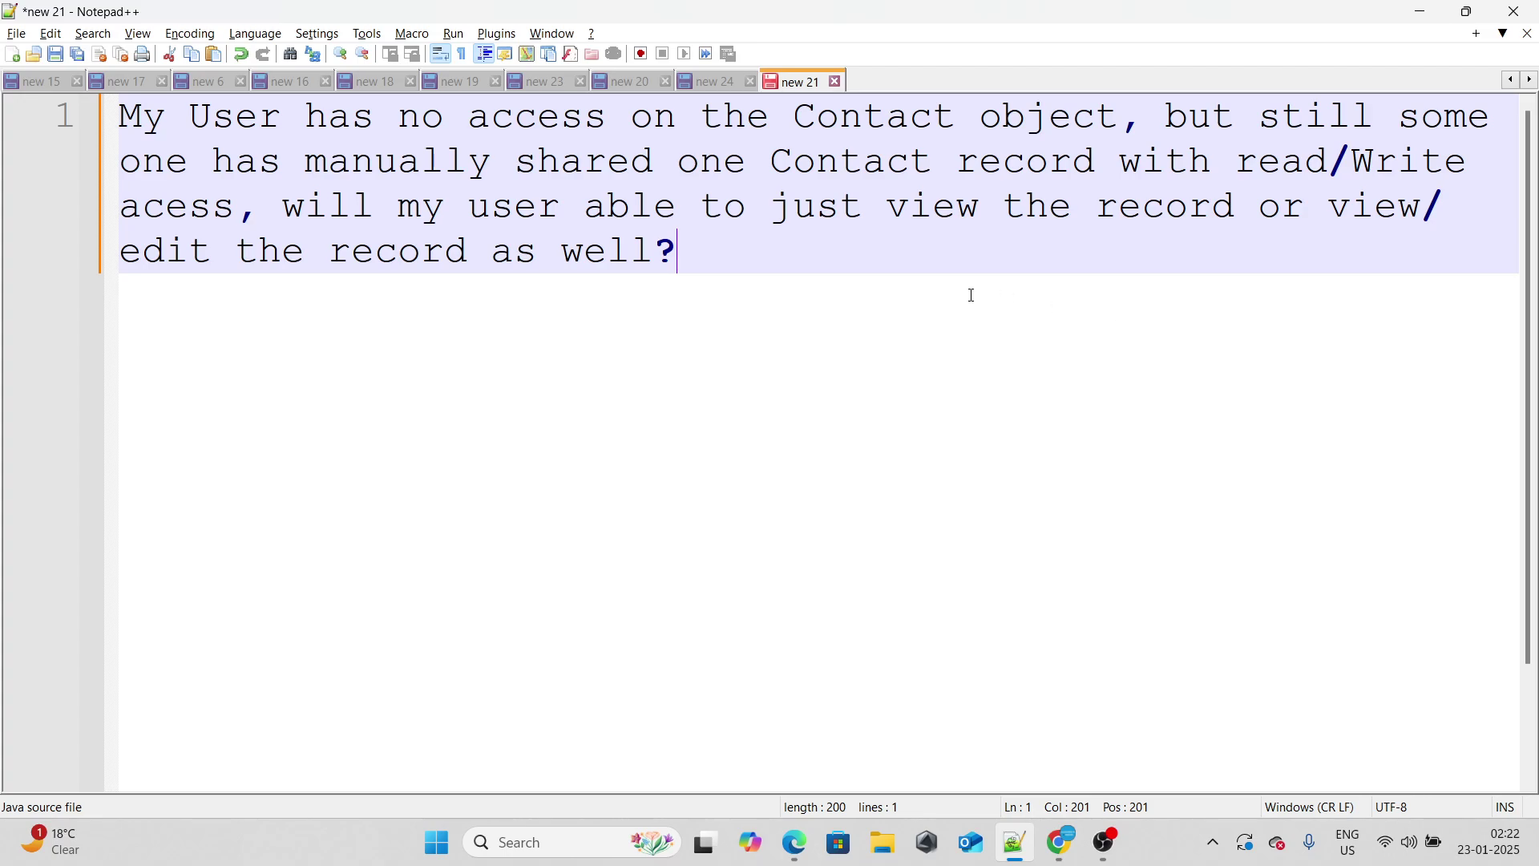
drag(282, 207, 972, 312)
key(alt+Tab)
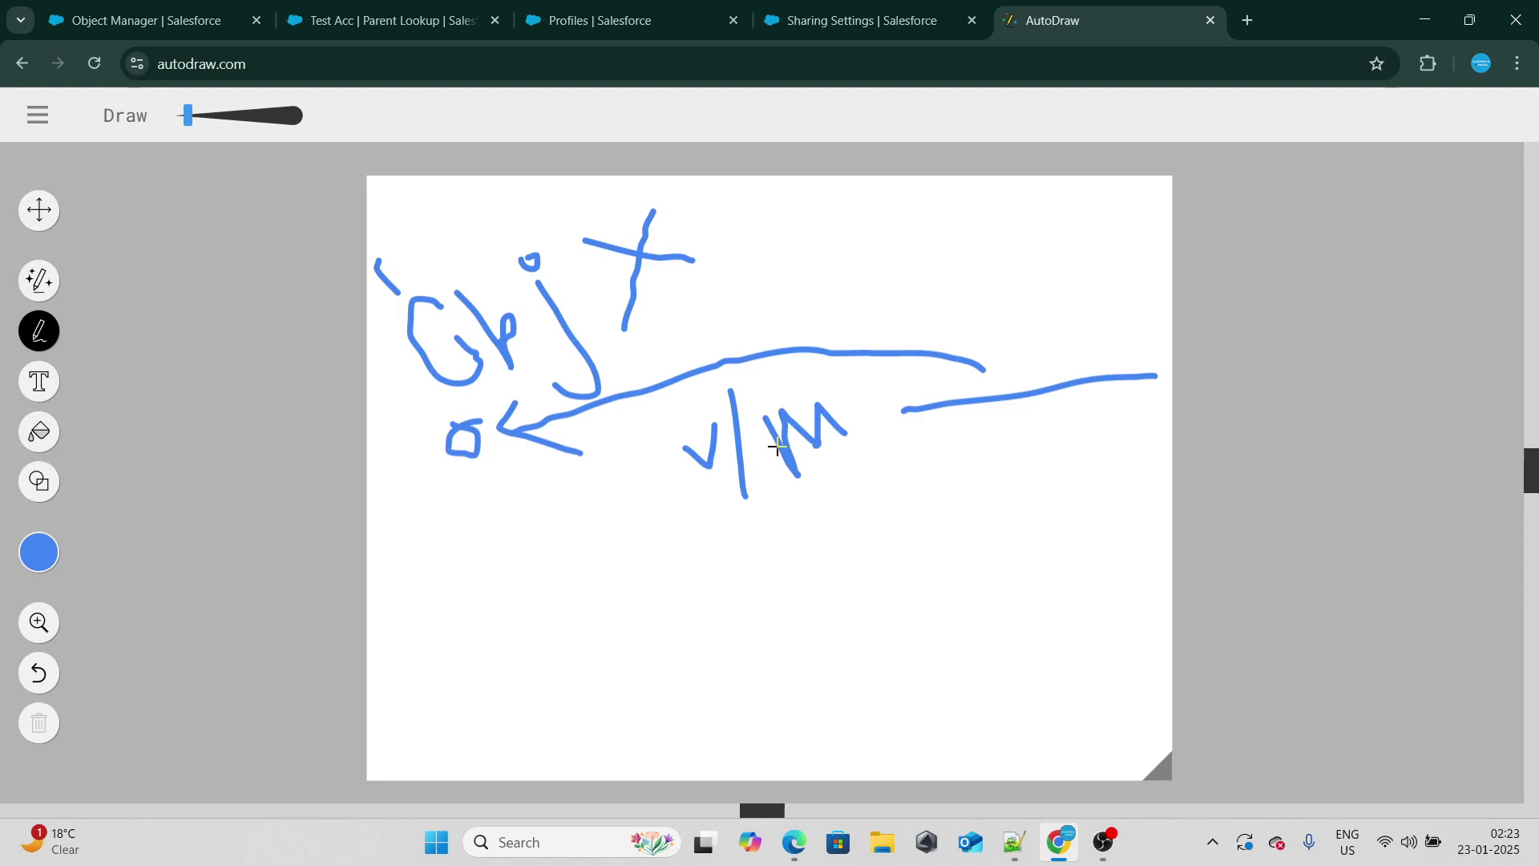
Step: Draw a box around the handwritten "V/M"
mouse_move(801, 374)
mouse_down()
mouse_move(667, 560)
mouse_move(815, 407)
mouse_up()
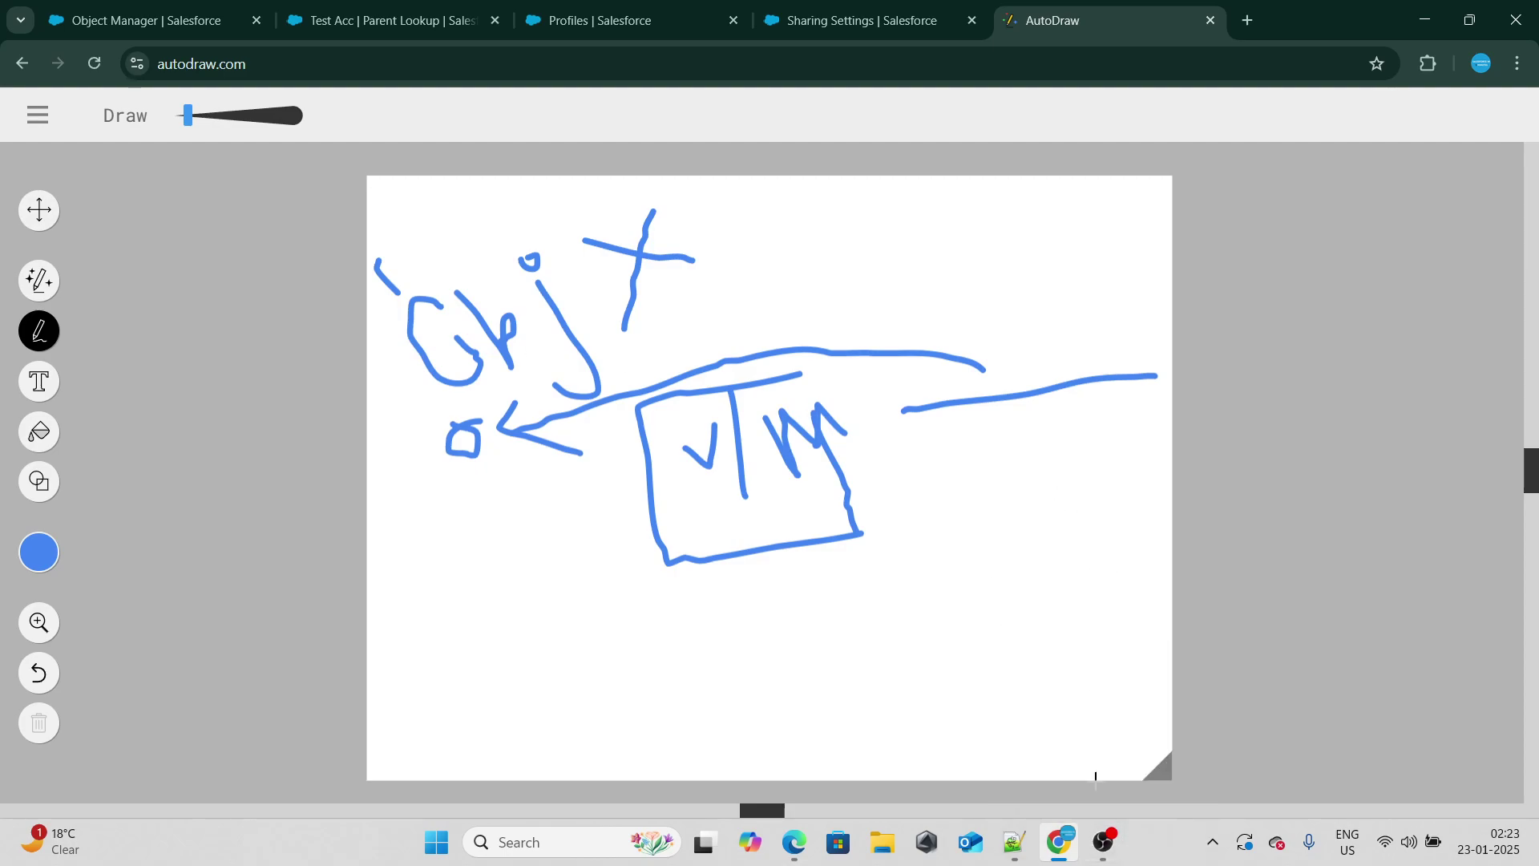
click(1104, 841)
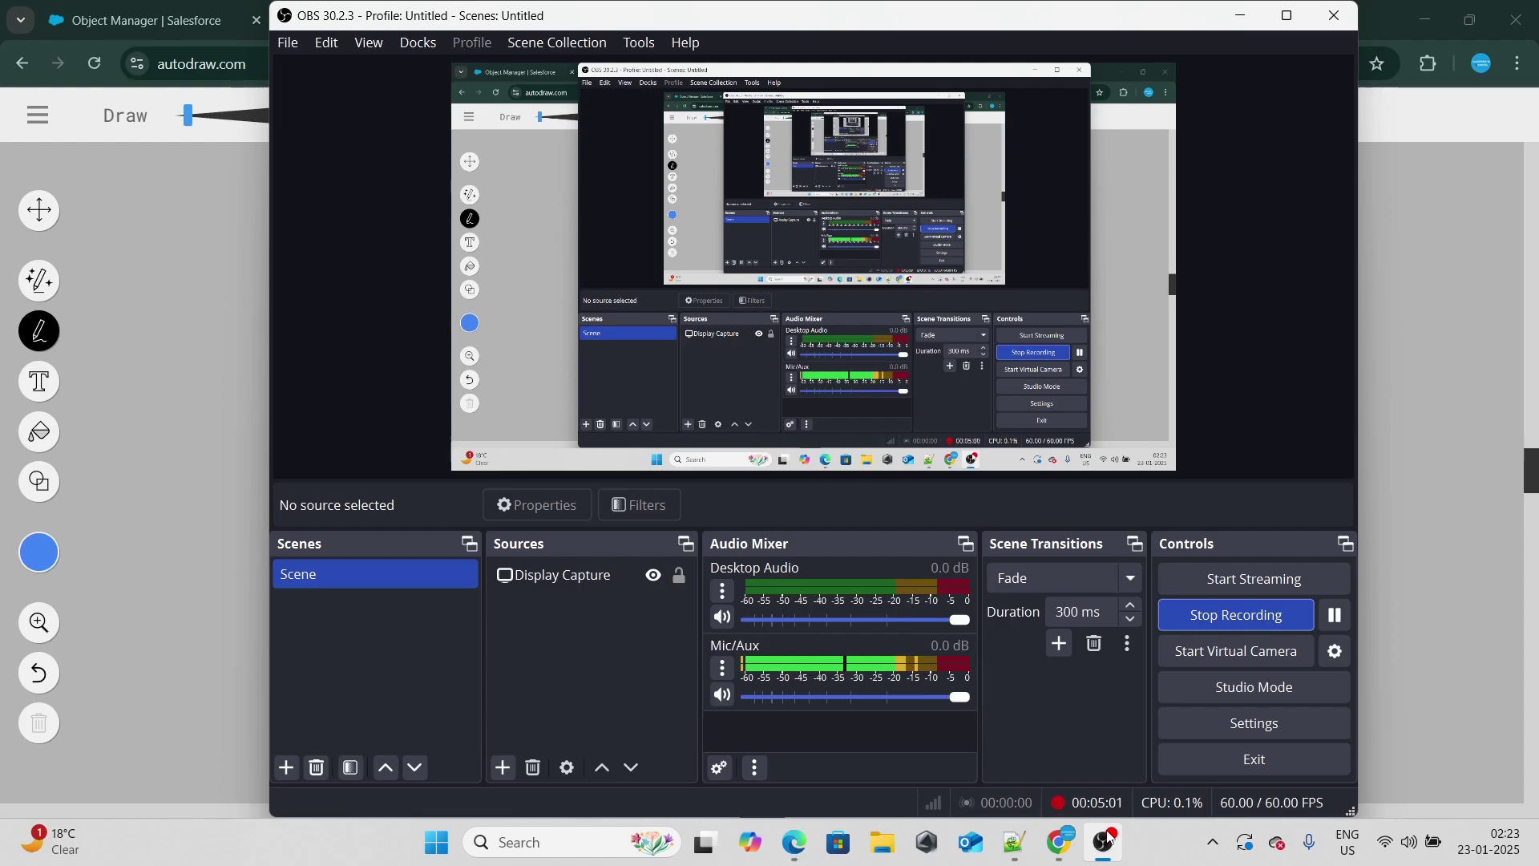